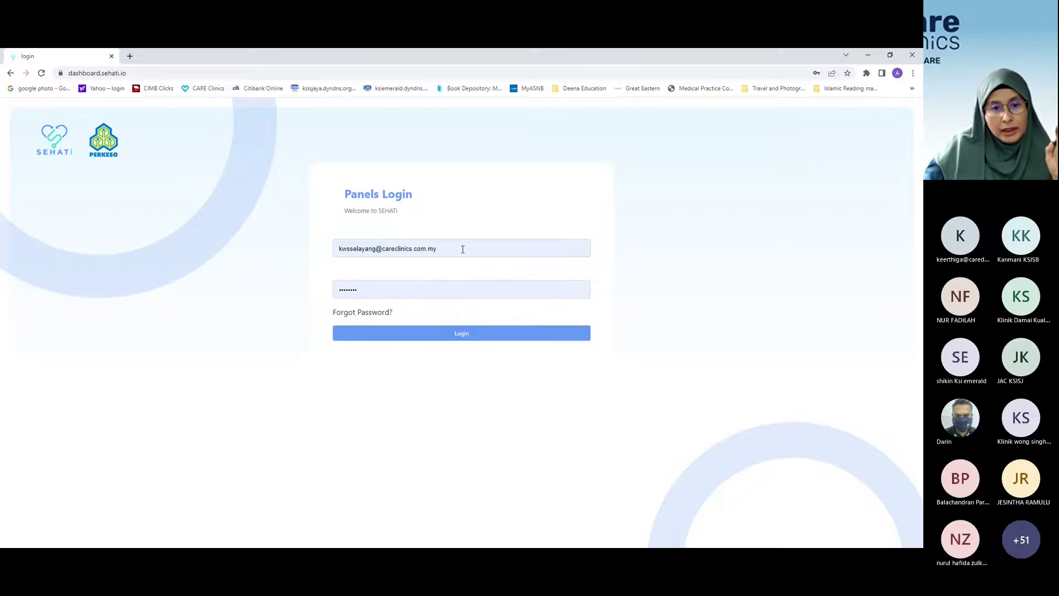
Log in to the panel dashboard with the Emerald clinic's saved e-mail and account password.
left_click(463, 250)
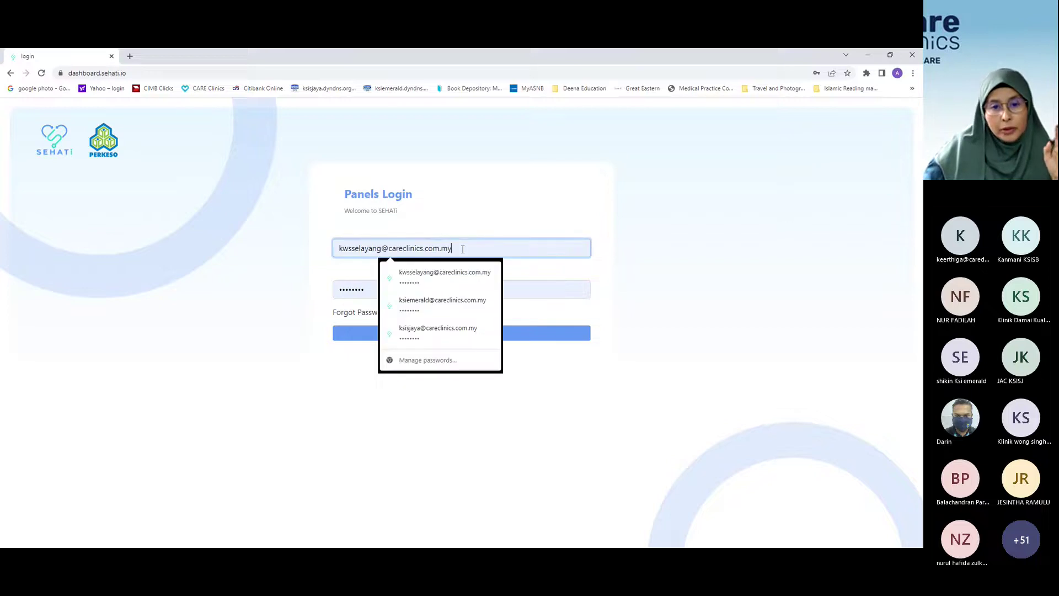
left_click(463, 307)
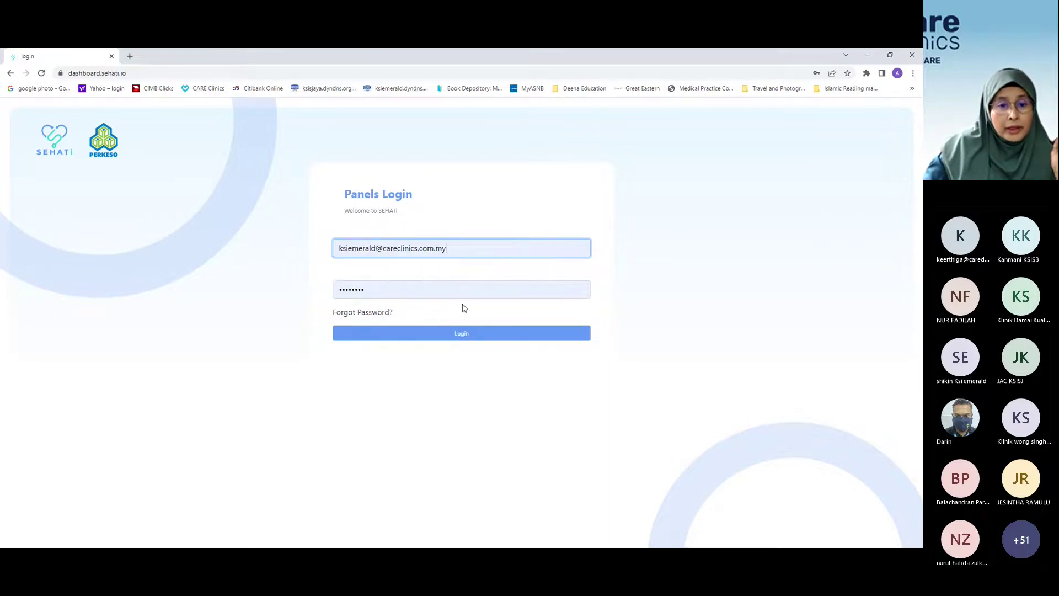
left_click(457, 338)
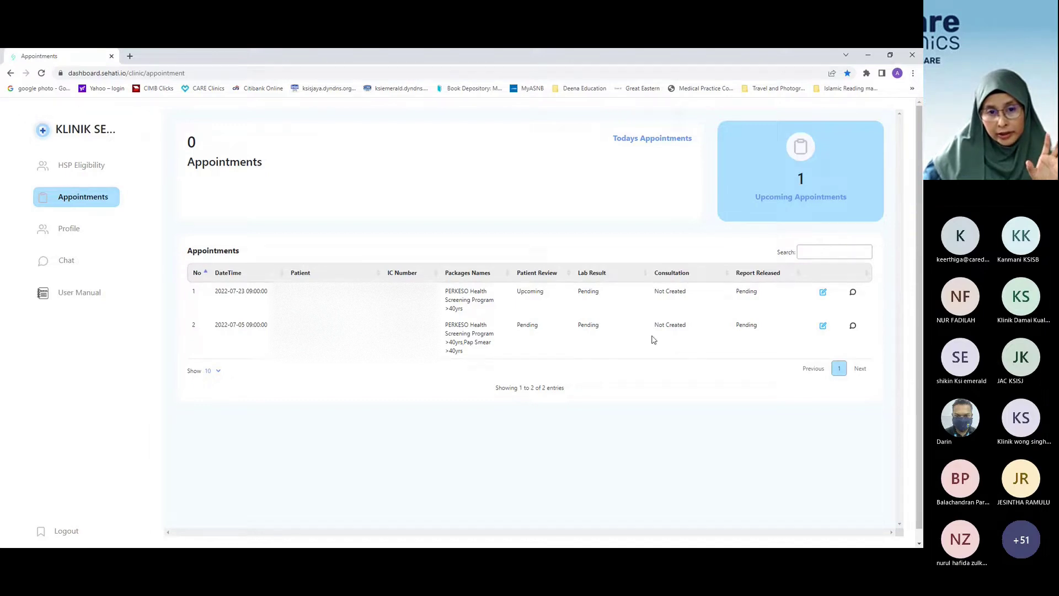
left_click(823, 294)
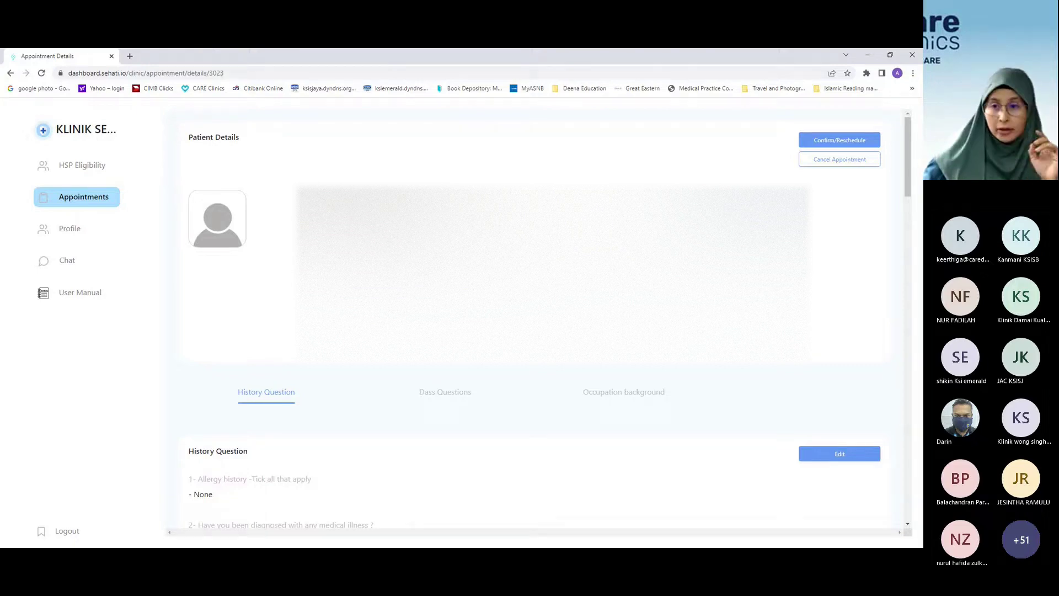
left_click(822, 144)
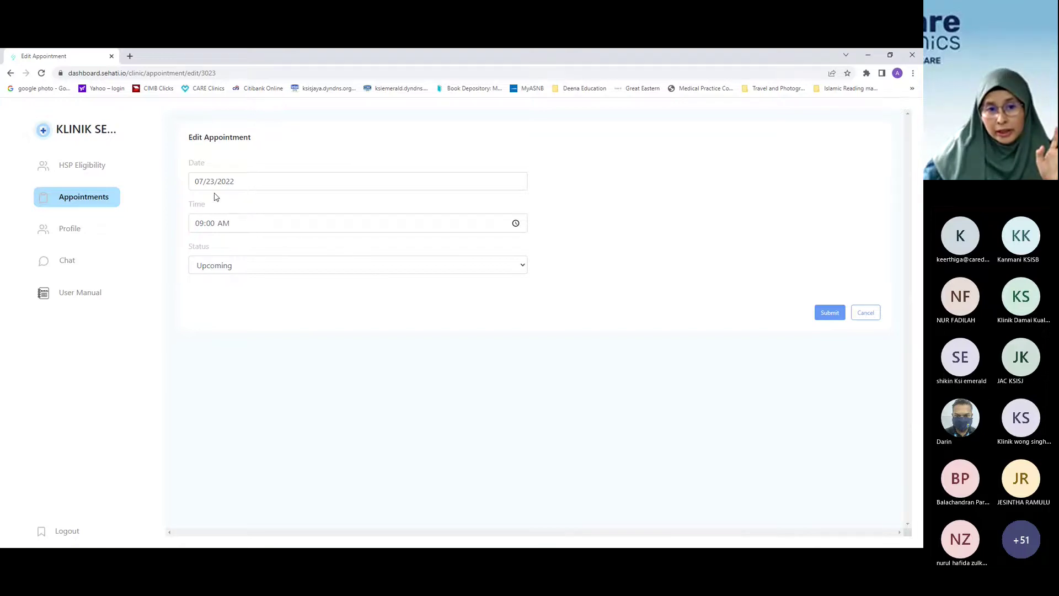
left_click(522, 268)
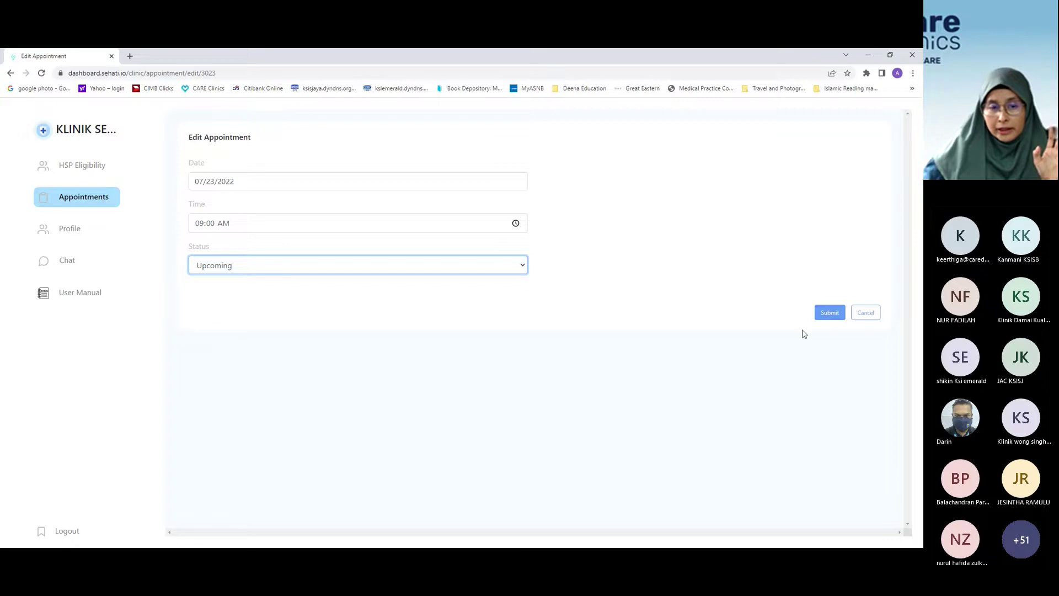
left_click(828, 313)
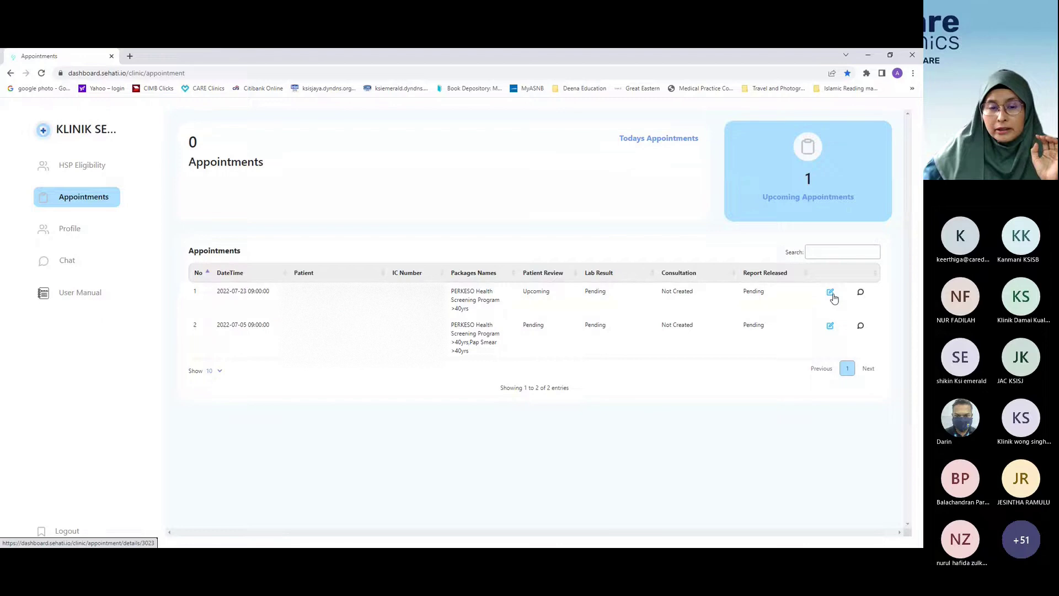
Reopen the 2022-07-23 appointment's details and review the patient's answers to the History Question section.
left_click(831, 295)
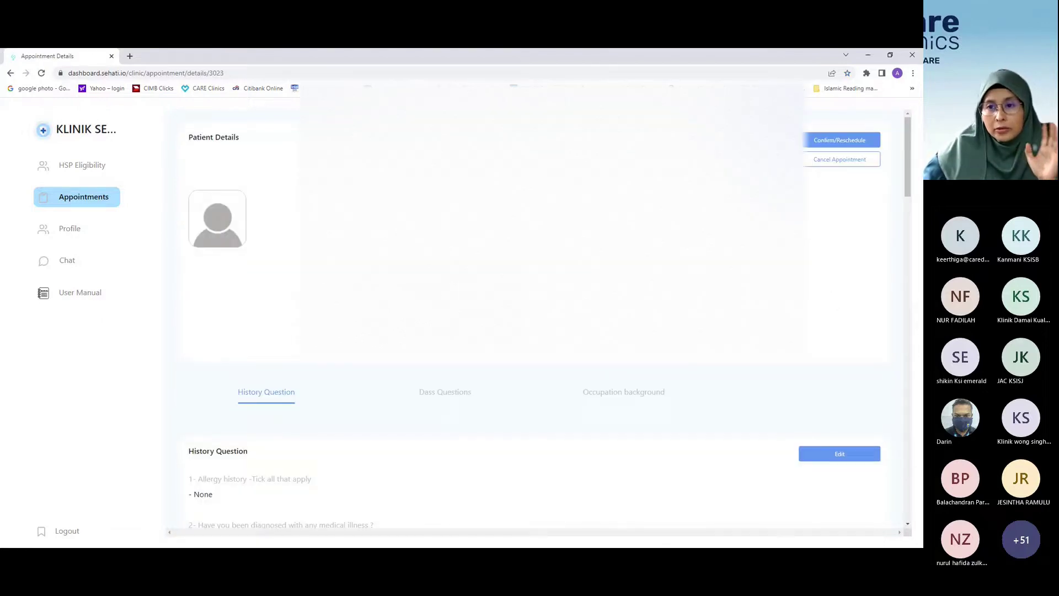
scroll(535, 320, "down", 4)
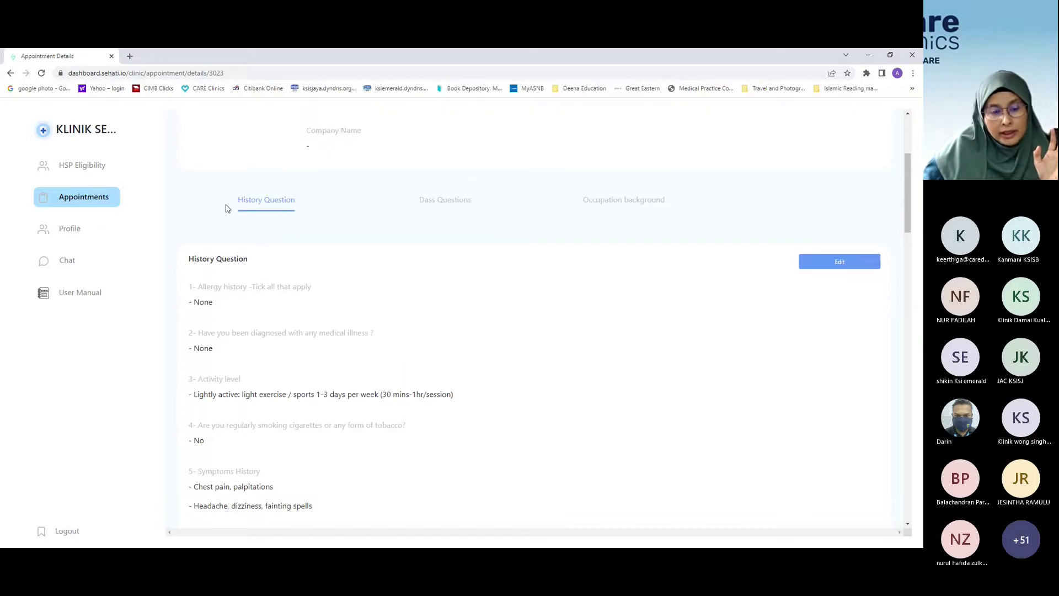
scroll(243, 249, "down", 2)
scroll(243, 248, "up", 4)
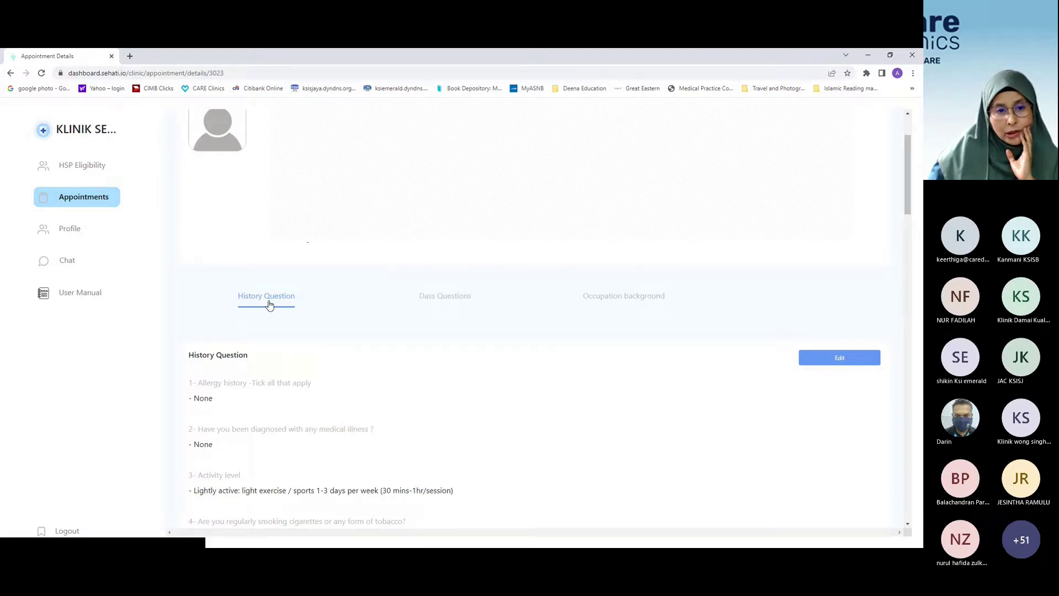
scroll(277, 355, "down", 10)
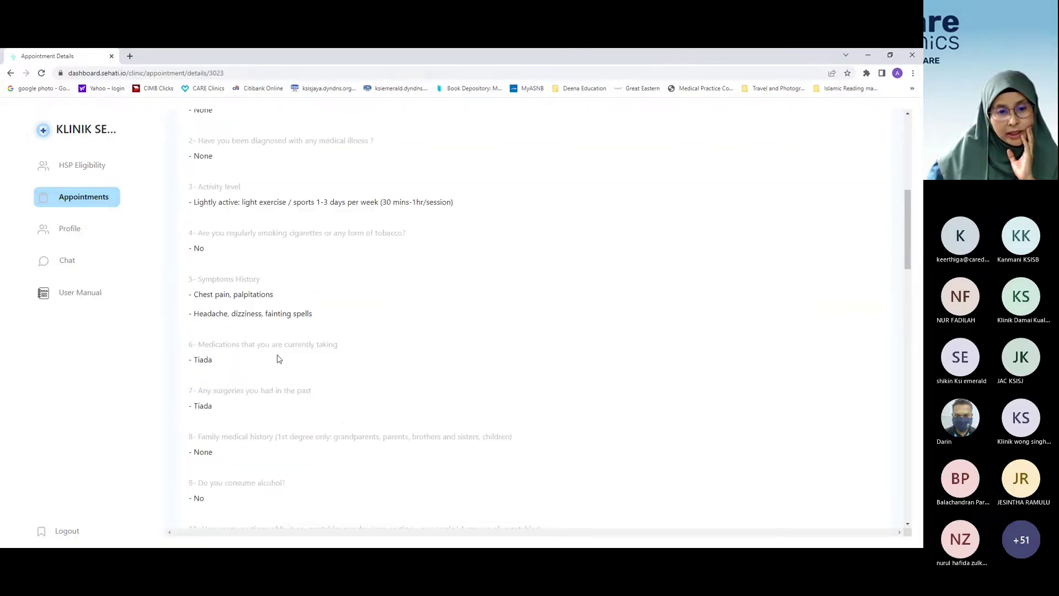
scroll(279, 358, "up", 10)
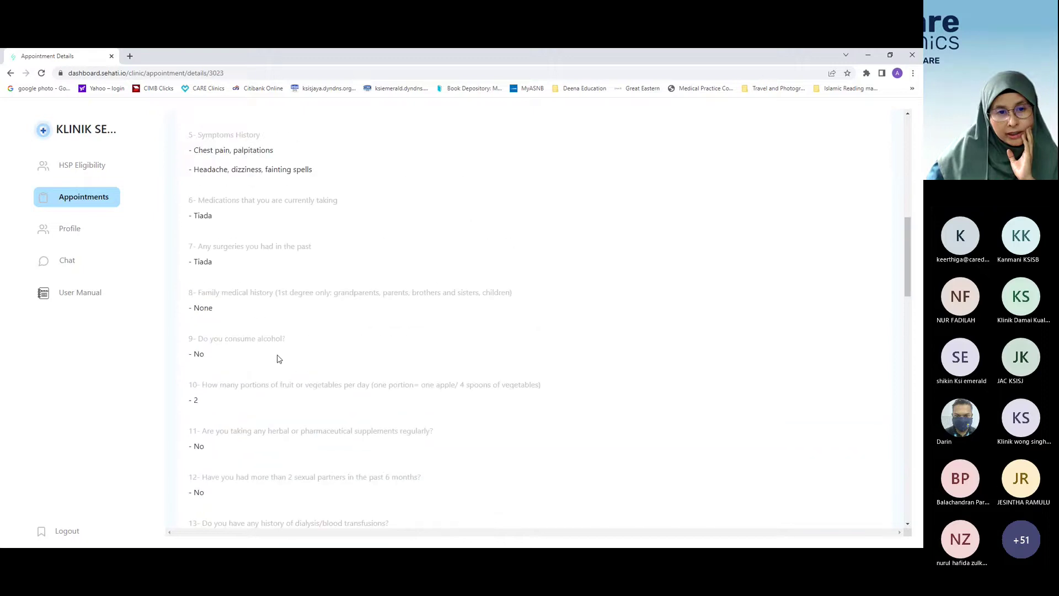
scroll(277, 359, "up", 2)
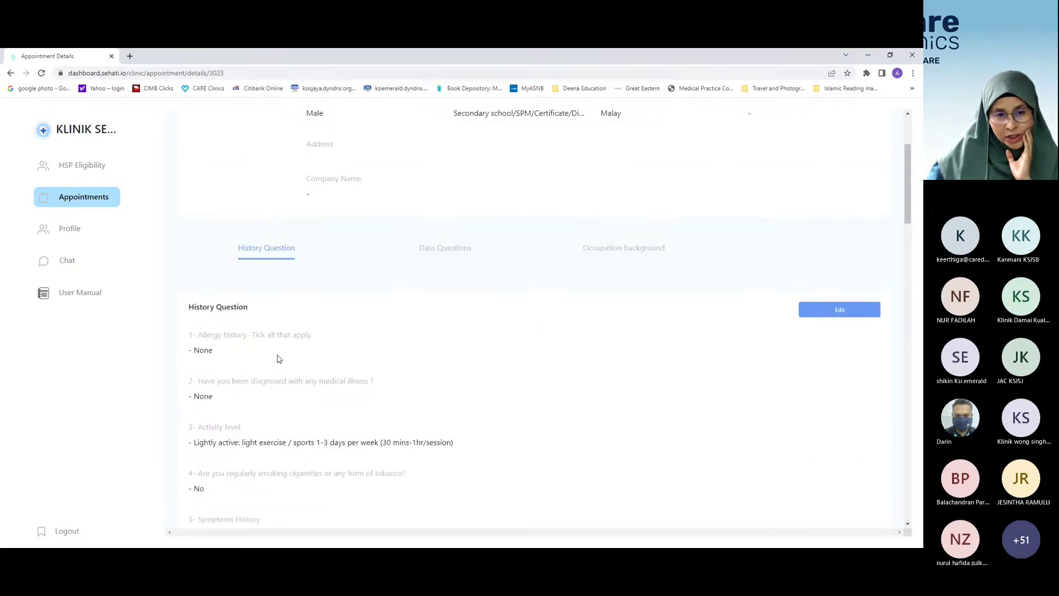
scroll(277, 359, "down", 4)
scroll(278, 359, "down", 6)
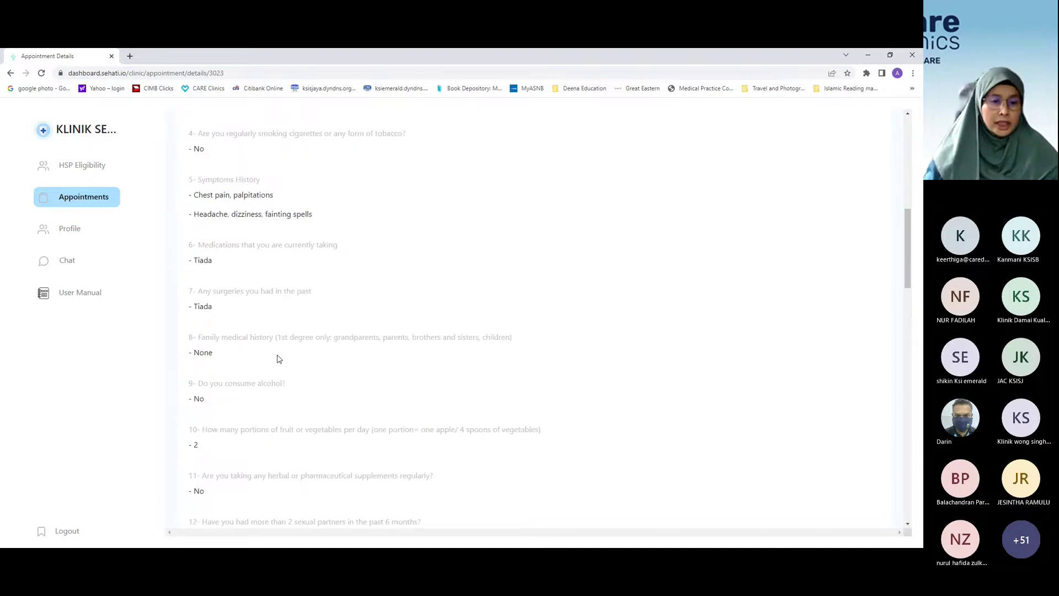
scroll(278, 358, "up", 2)
scroll(279, 358, "up", 8)
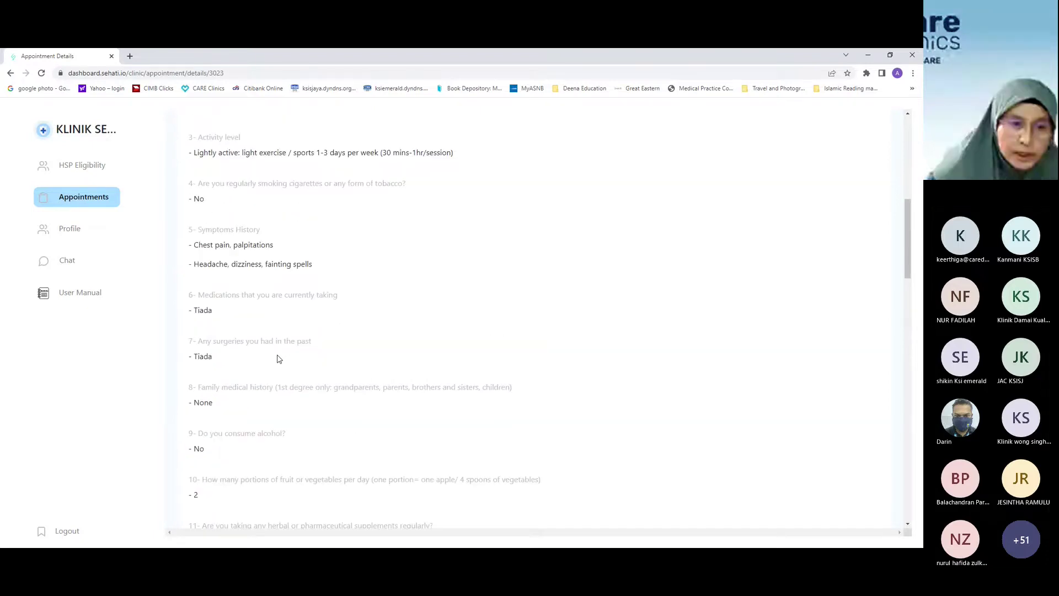
scroll(277, 359, "down", 8)
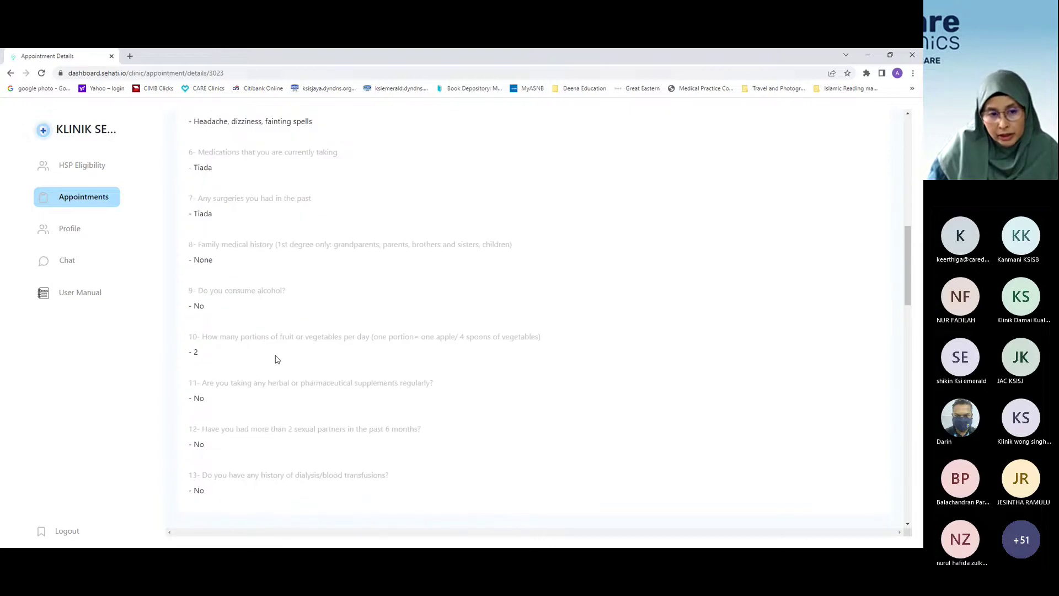
scroll(277, 359, "up", 8)
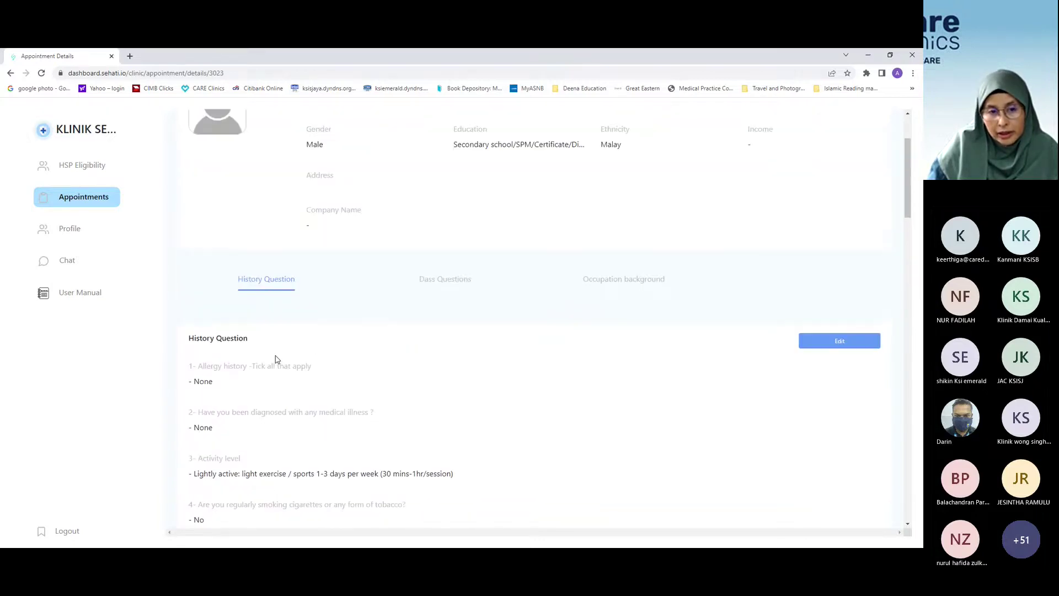
scroll(277, 360, "up", 1)
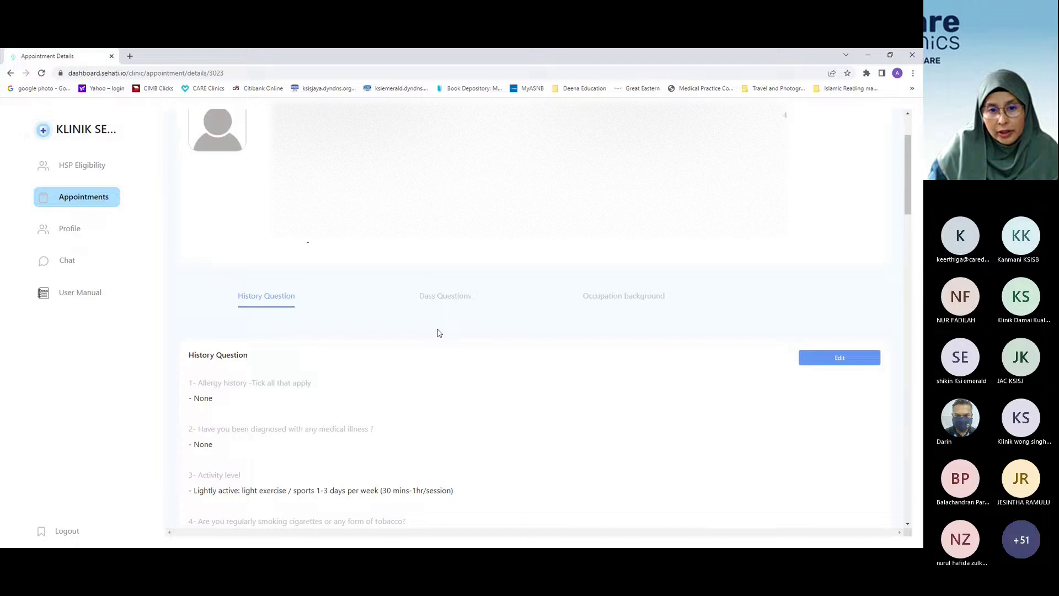
Show the Dass Questions for the patient and read through the answers.
left_click(439, 301)
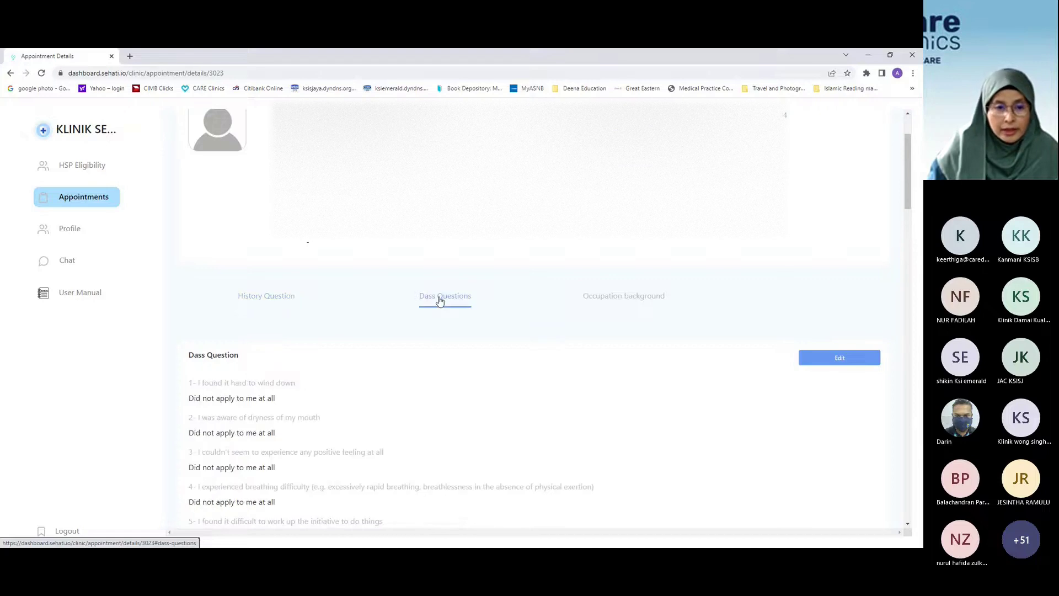
scroll(444, 368, "down", 3)
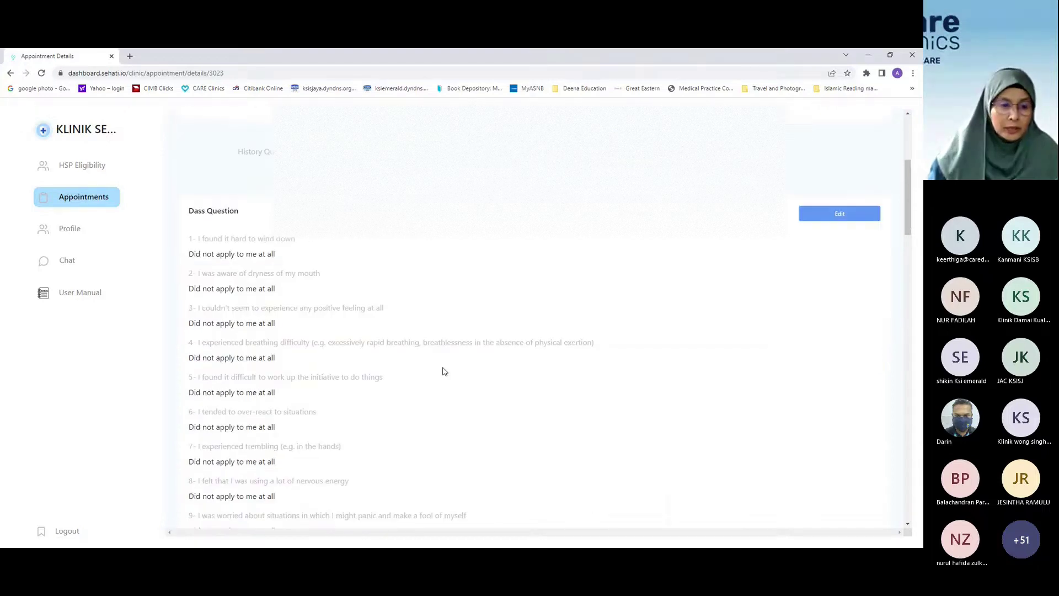
scroll(443, 371, "down", 3)
scroll(443, 371, "down", 4)
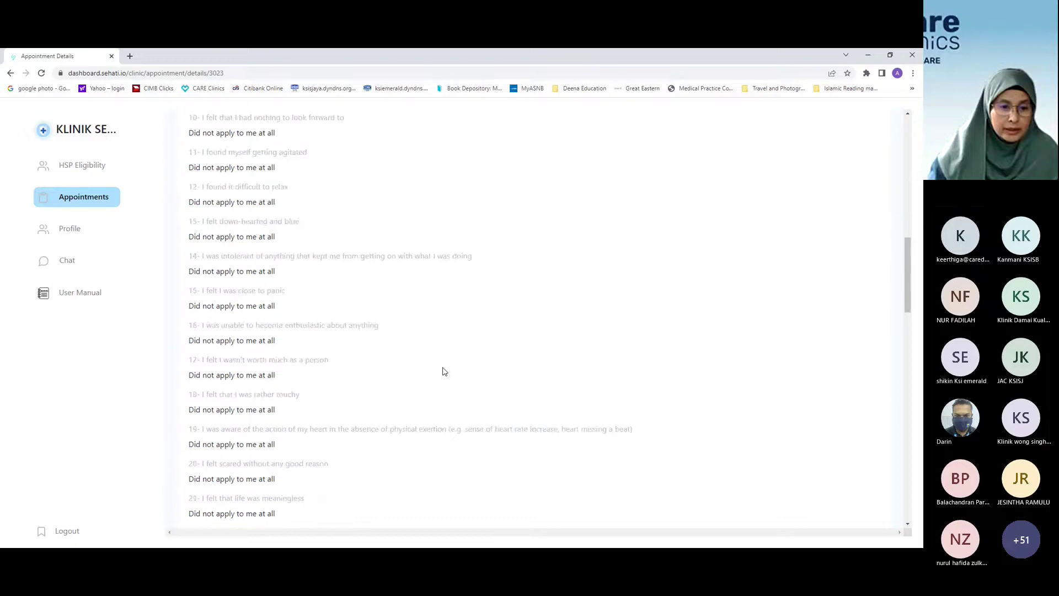
scroll(384, 369, "up", 3)
scroll(384, 369, "up", 8)
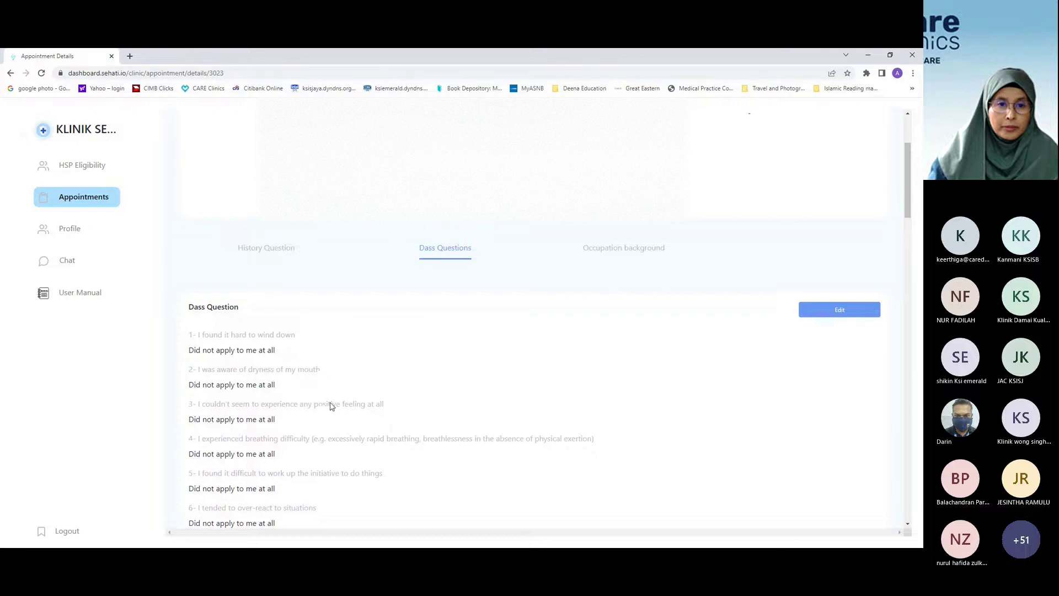
scroll(333, 401, "down", 5)
scroll(333, 401, "down", 7)
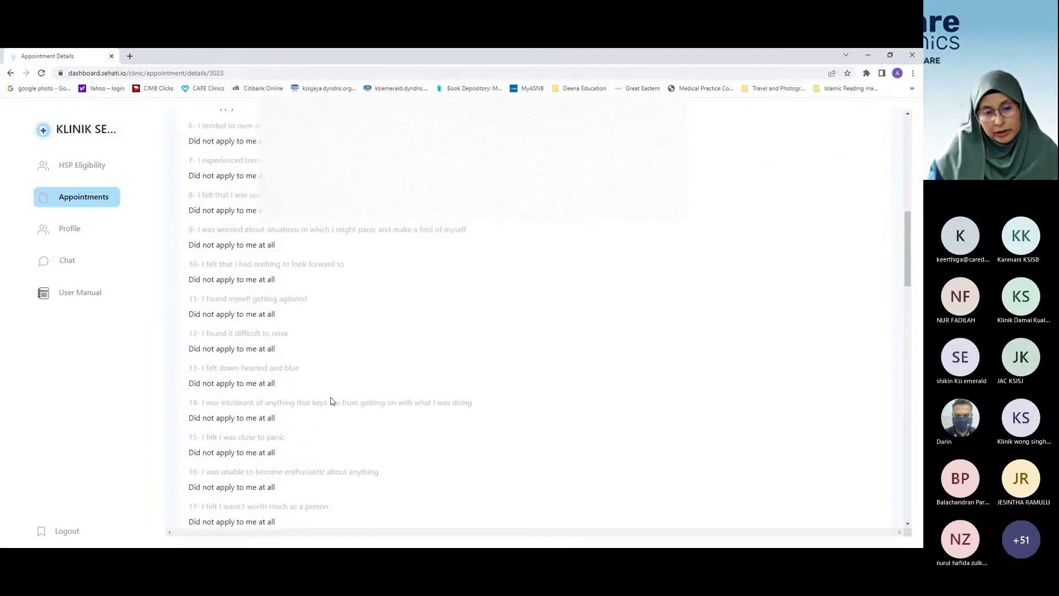
Show the Occupation background section and review its list of occupation questions.
scroll(332, 401, "up", 15)
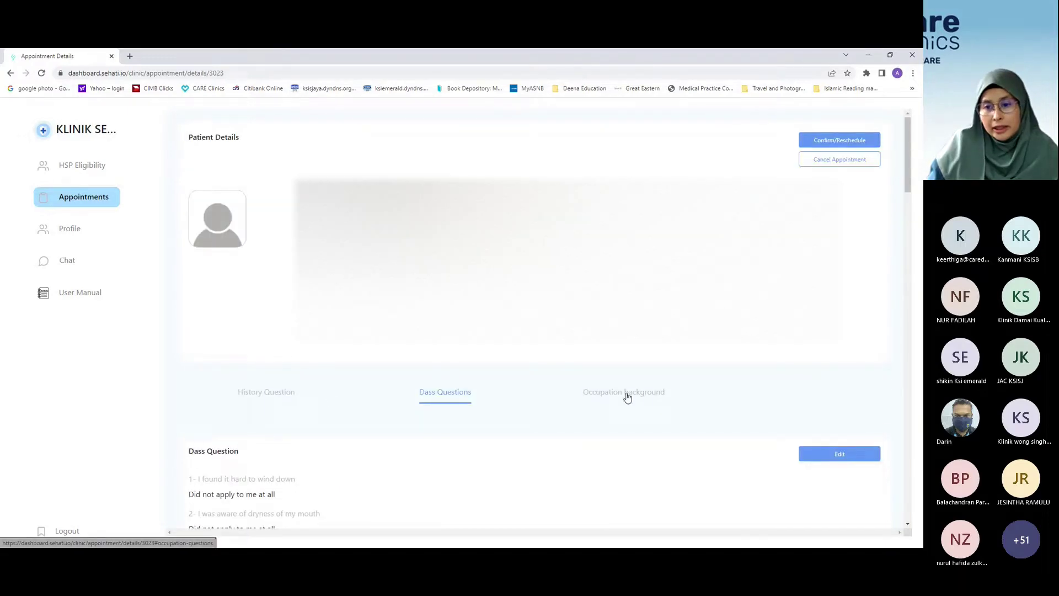
left_click(622, 397)
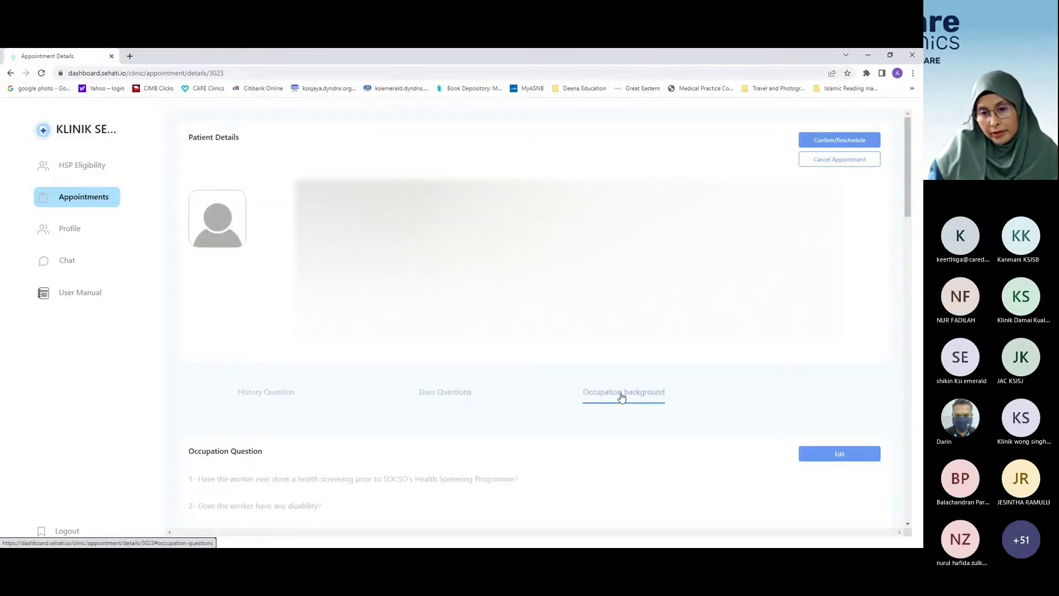
scroll(617, 402, "down", 5)
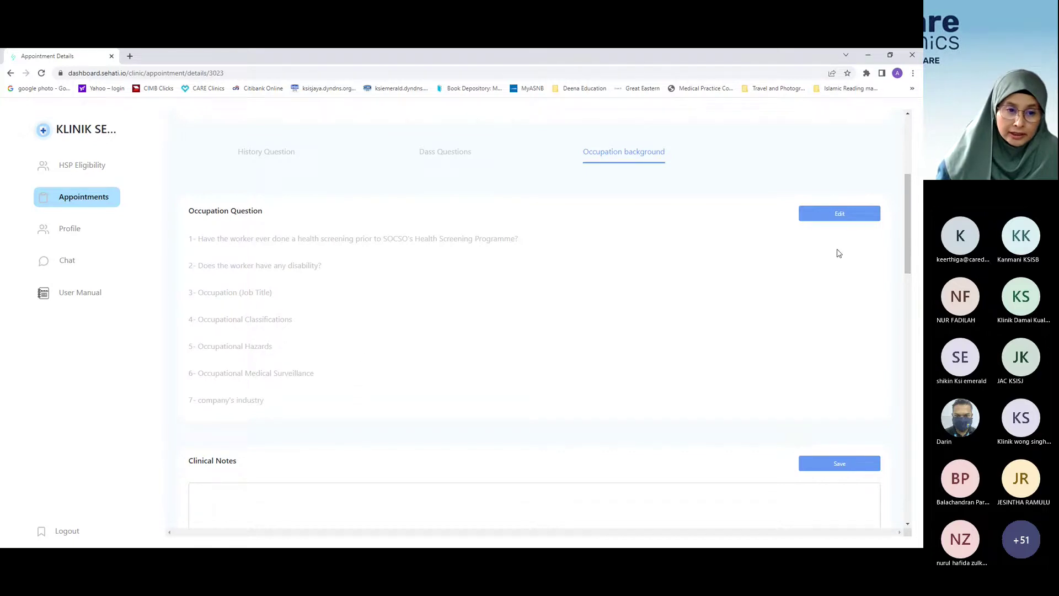
scroll(836, 253, "down", 2)
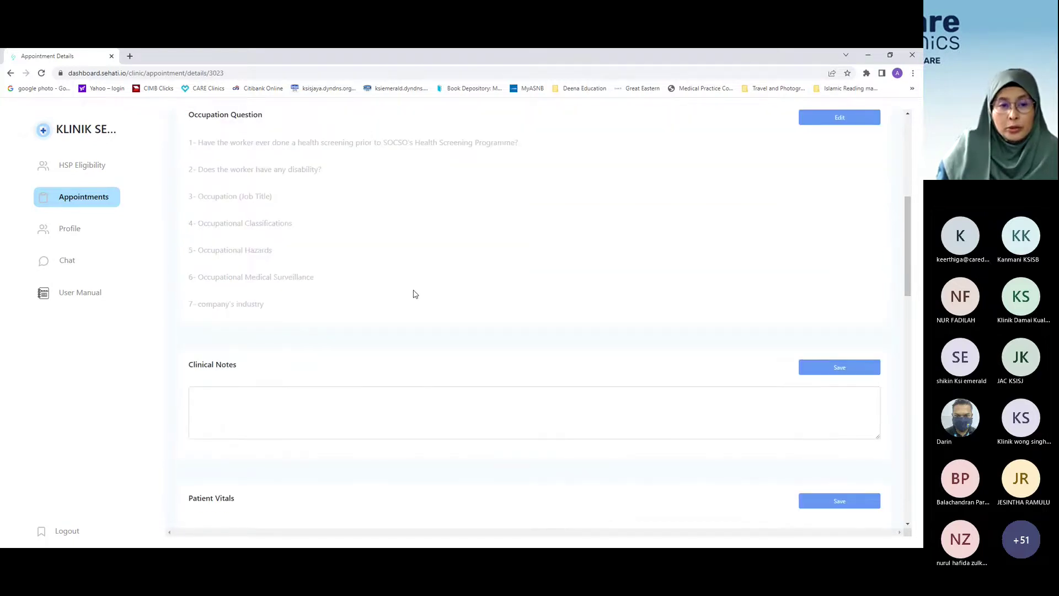
scroll(416, 287, "up", 3)
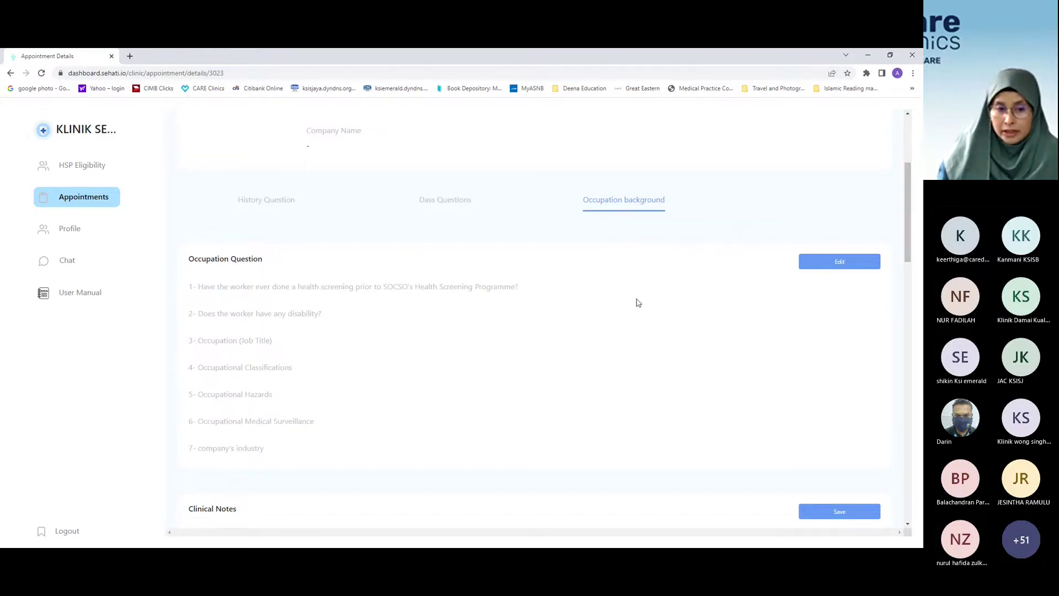
Examine the Clinical Notes field and the Patient Vitals fields of the appointment.
scroll(634, 298, "down", 4)
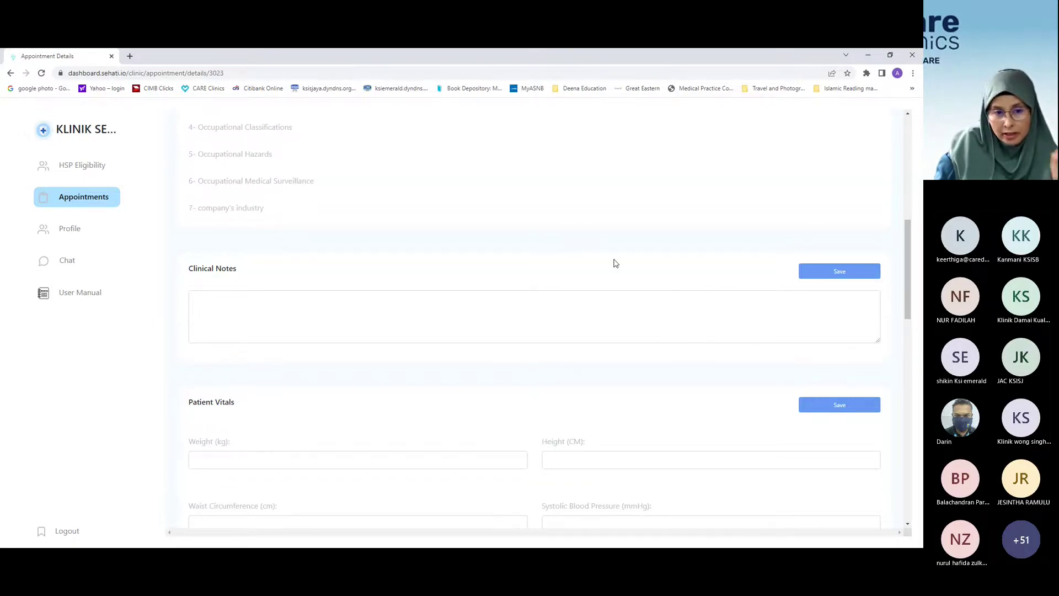
scroll(616, 263, "down", 5)
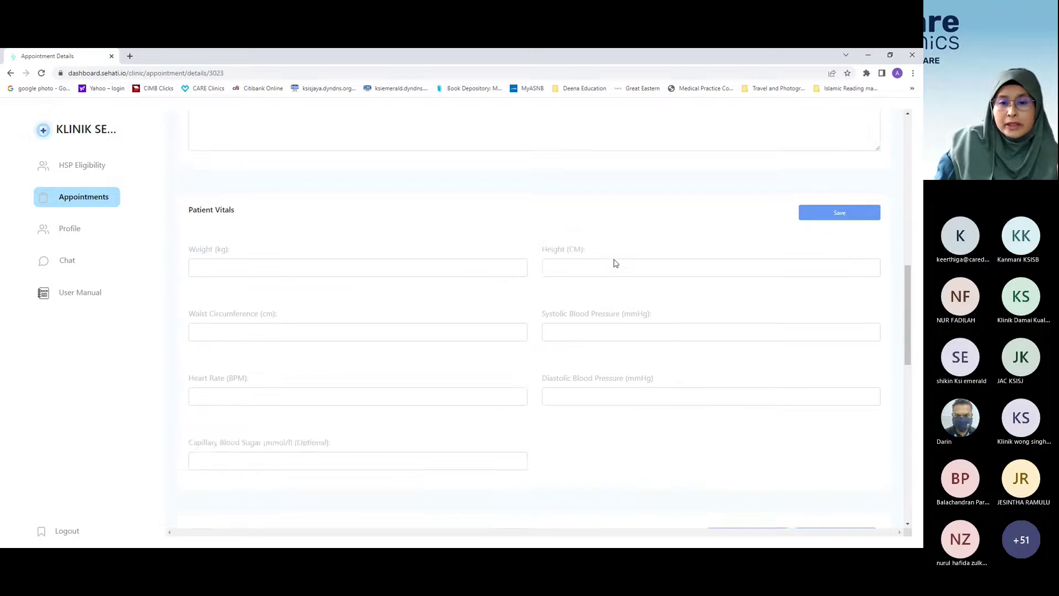
scroll(616, 263, "up", 1)
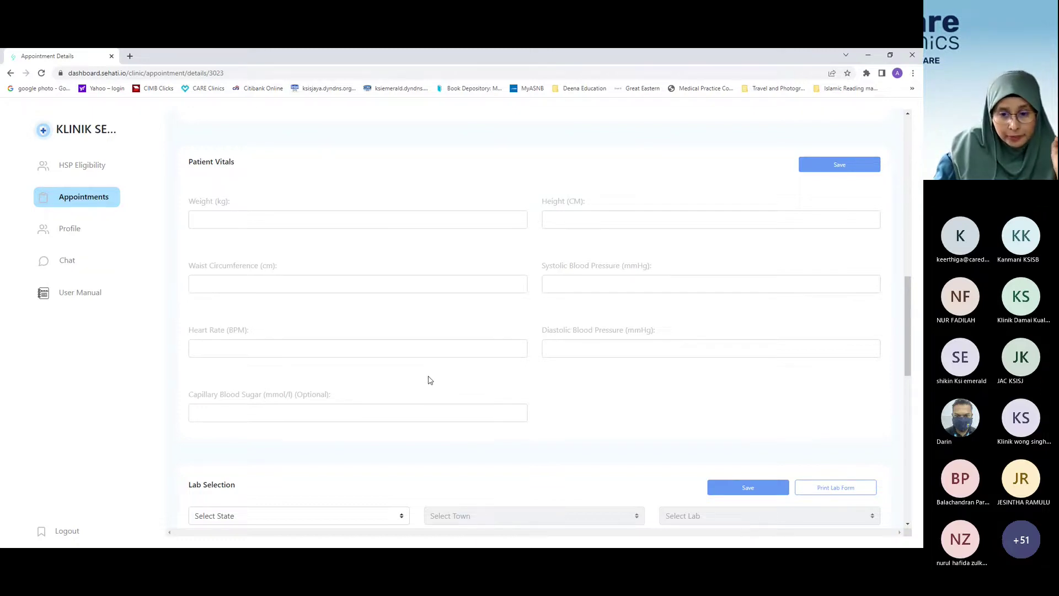
Inspect the Lab Selection section and open its state choices without picking a state.
scroll(430, 380, "down", 2)
scroll(430, 380, "down", 1)
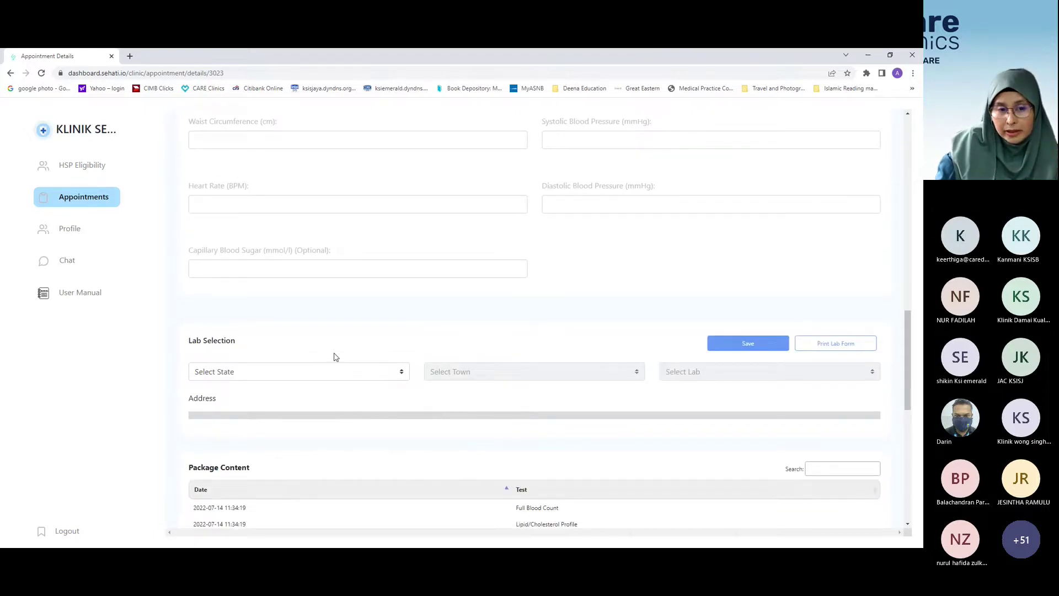
left_click(402, 373)
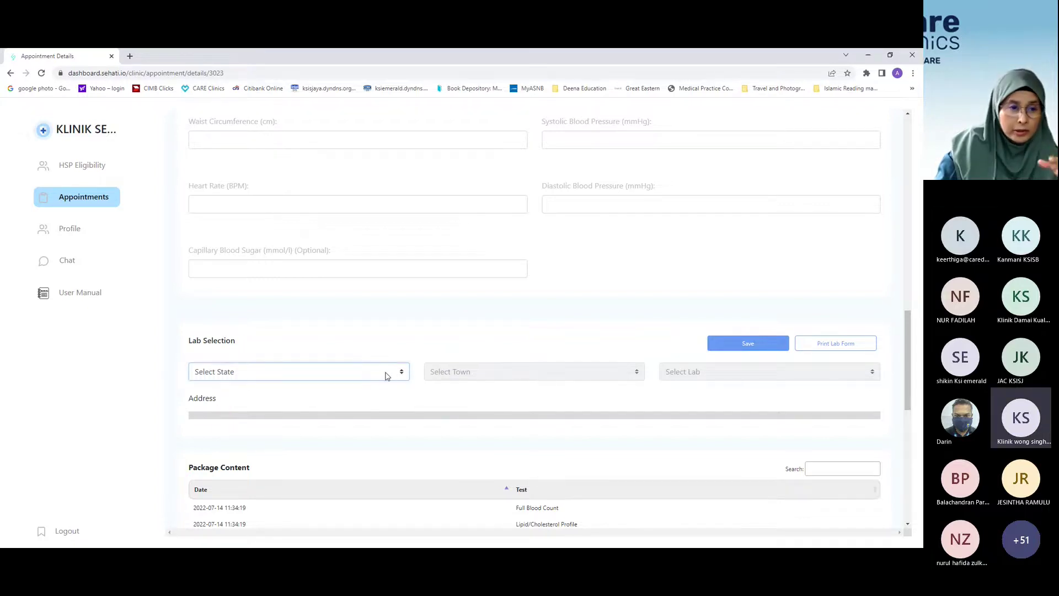
left_click(473, 344)
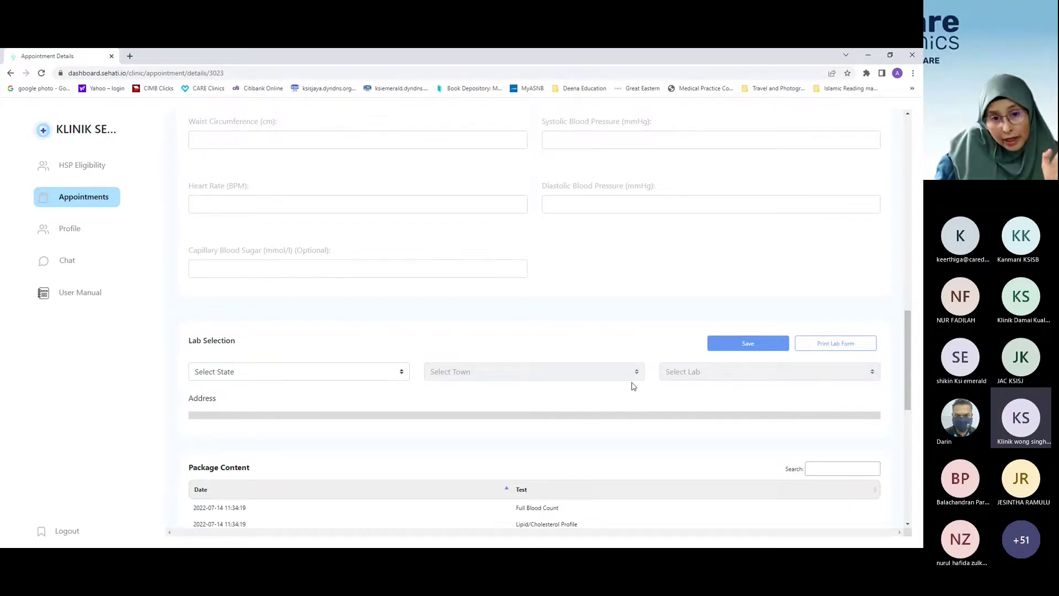
scroll(636, 370, "up", 1)
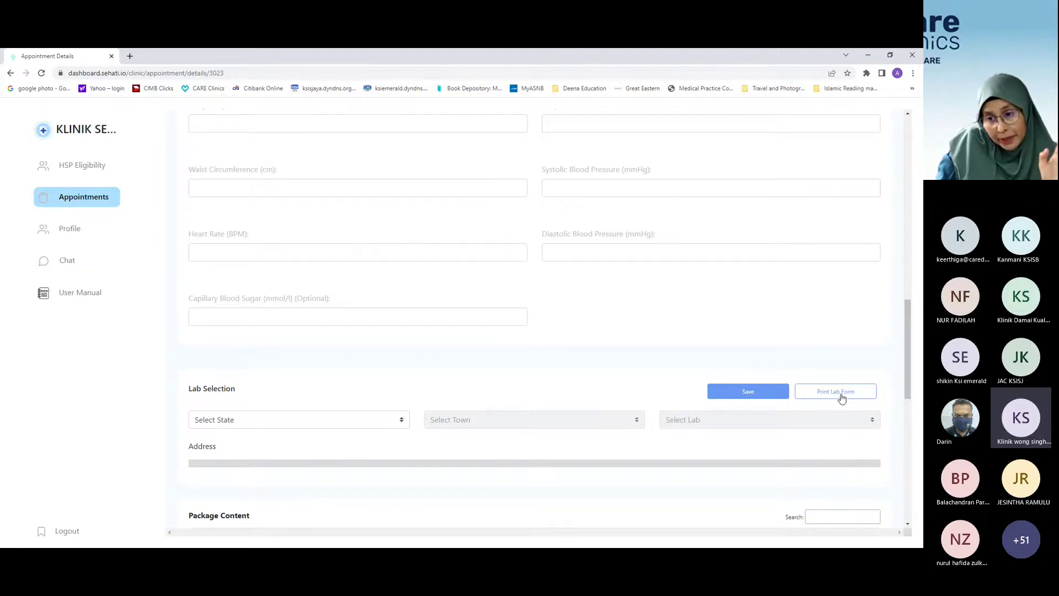
Recheck the Patient Vitals, Clinical Notes and Occupation Question sections of the appointment.
scroll(839, 402, "up", 2)
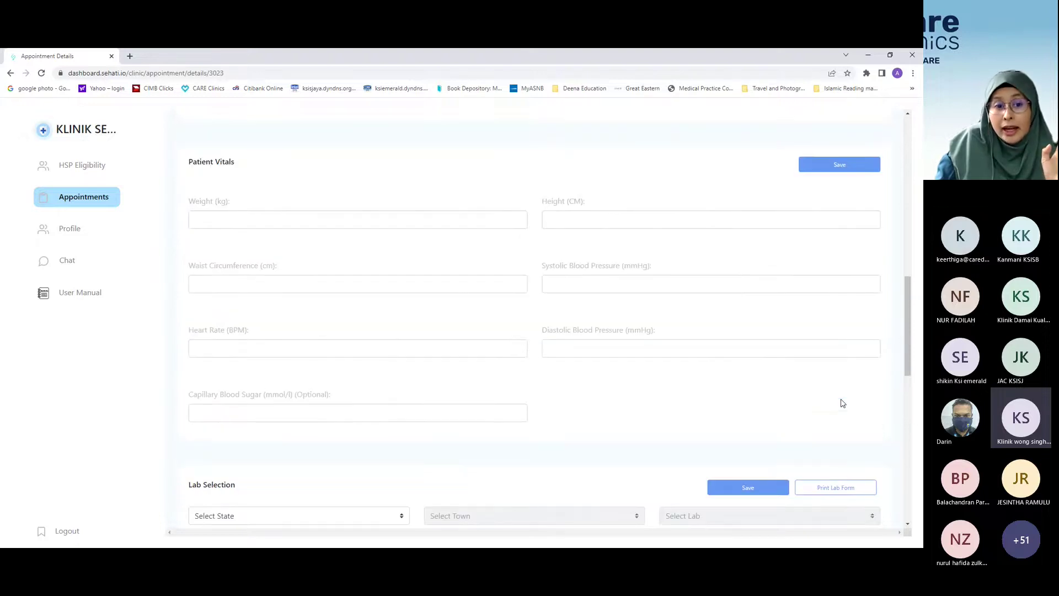
scroll(775, 402, "up", 2)
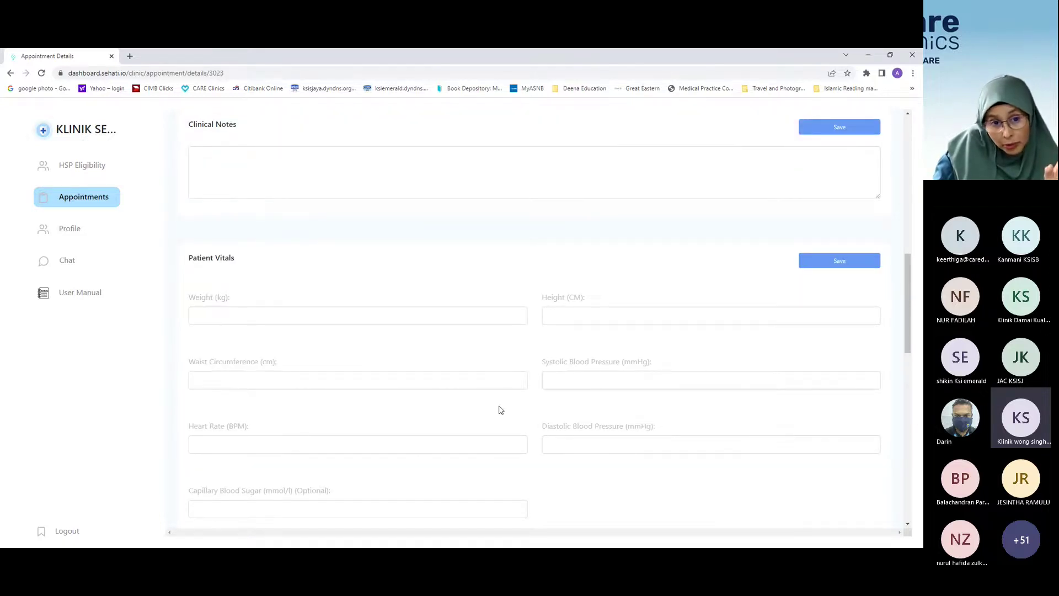
scroll(501, 408, "up", 4)
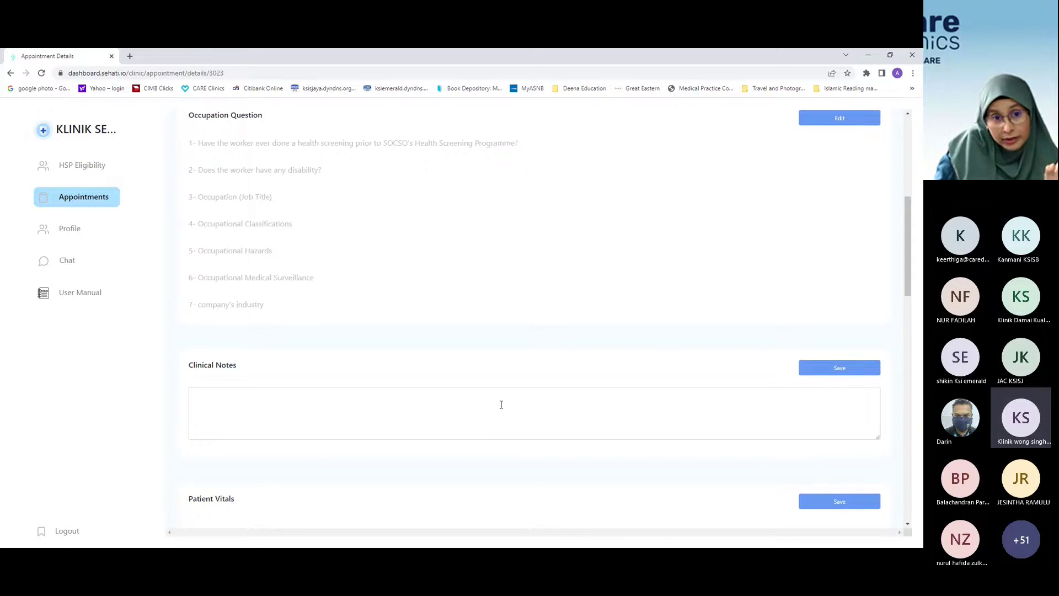
scroll(501, 406, "up", 2)
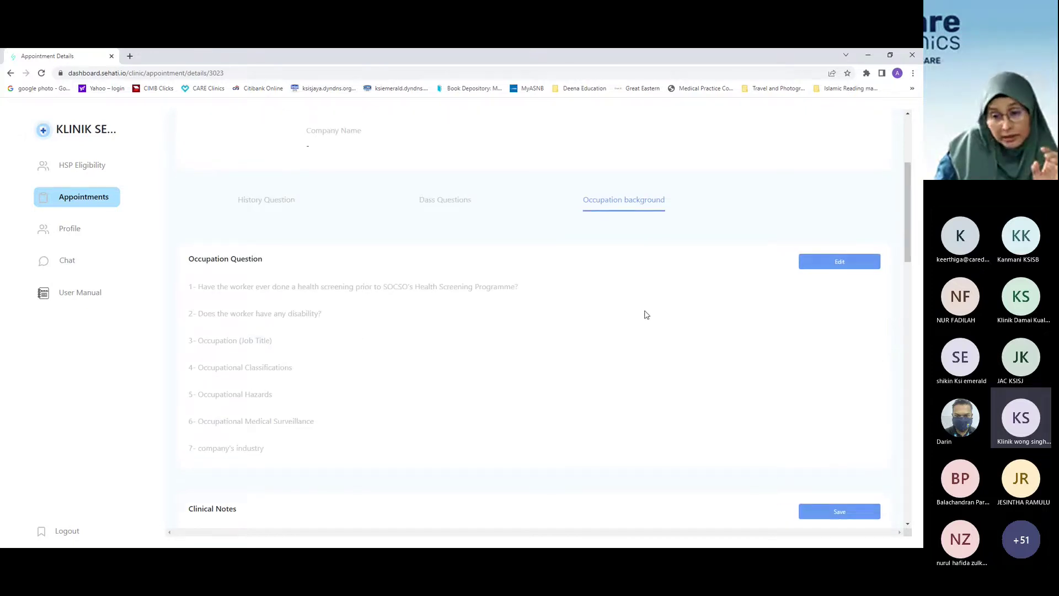
scroll(642, 320, "up", 2)
Review the appointment's Package Content tests, Patient Lab Results, Appointment Results Notes and the Set consultation appointment fields.
scroll(636, 325, "down", 12)
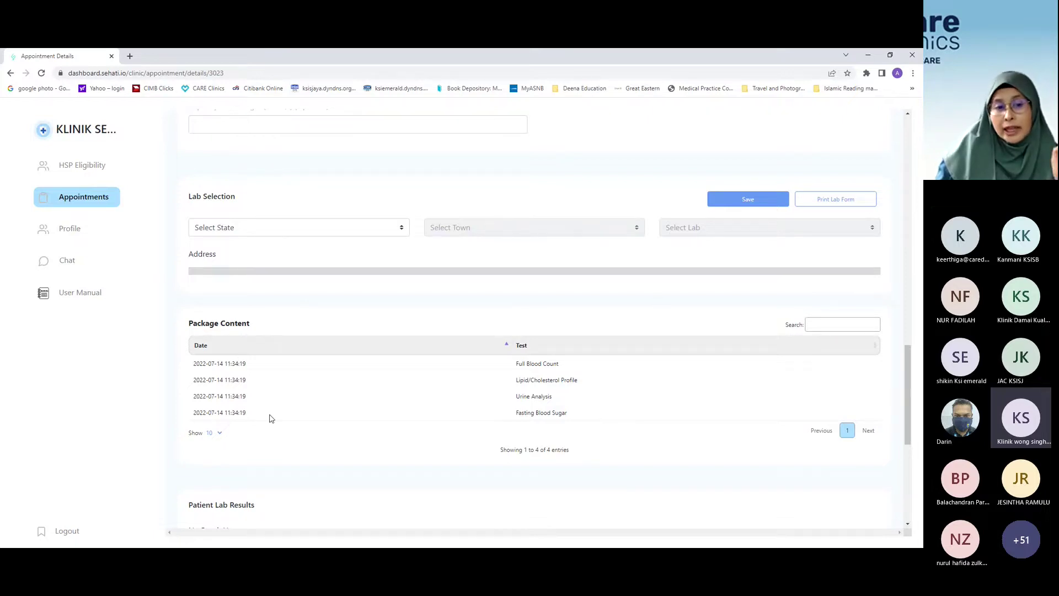
scroll(307, 407, "down", 1)
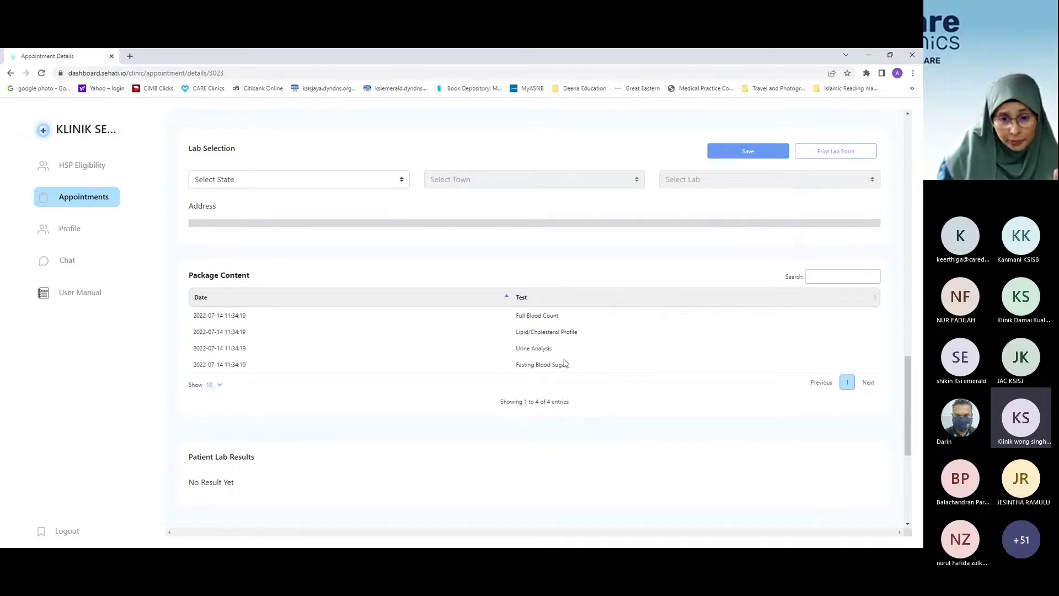
scroll(563, 363, "down", 3)
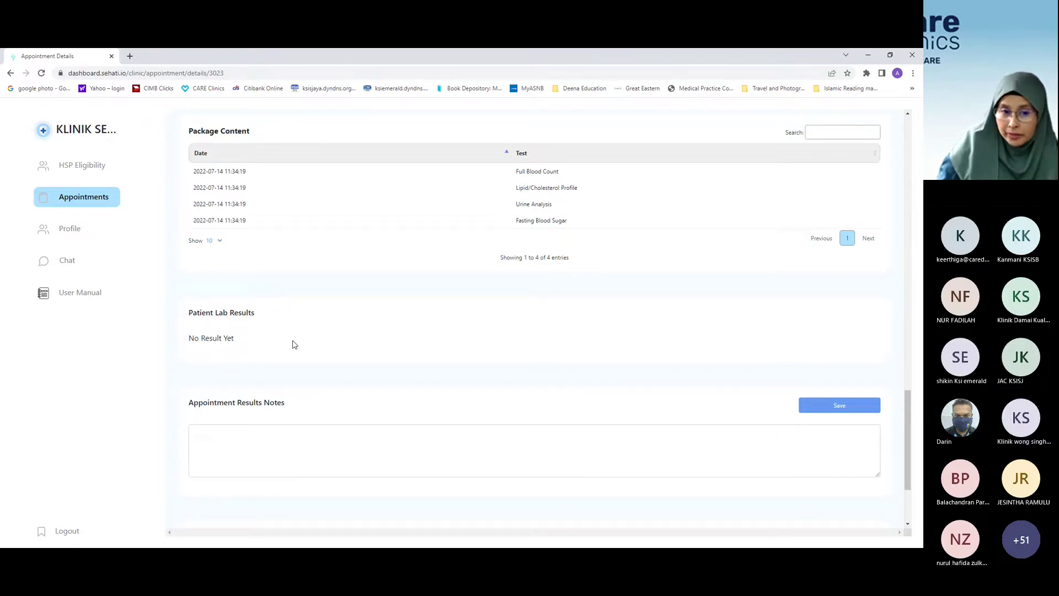
scroll(294, 344, "down", 2)
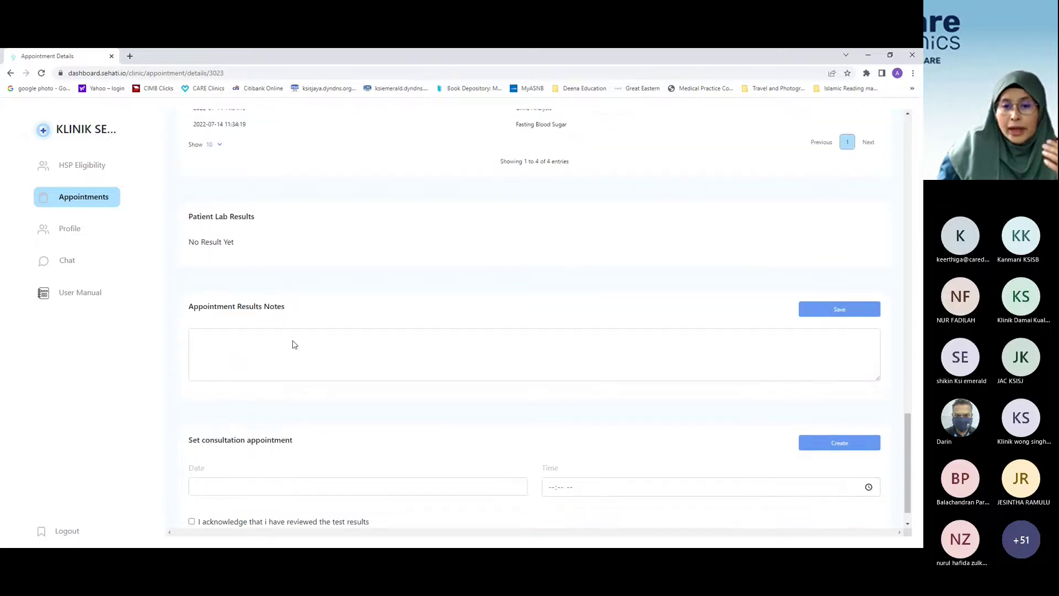
scroll(293, 339, "down", 1)
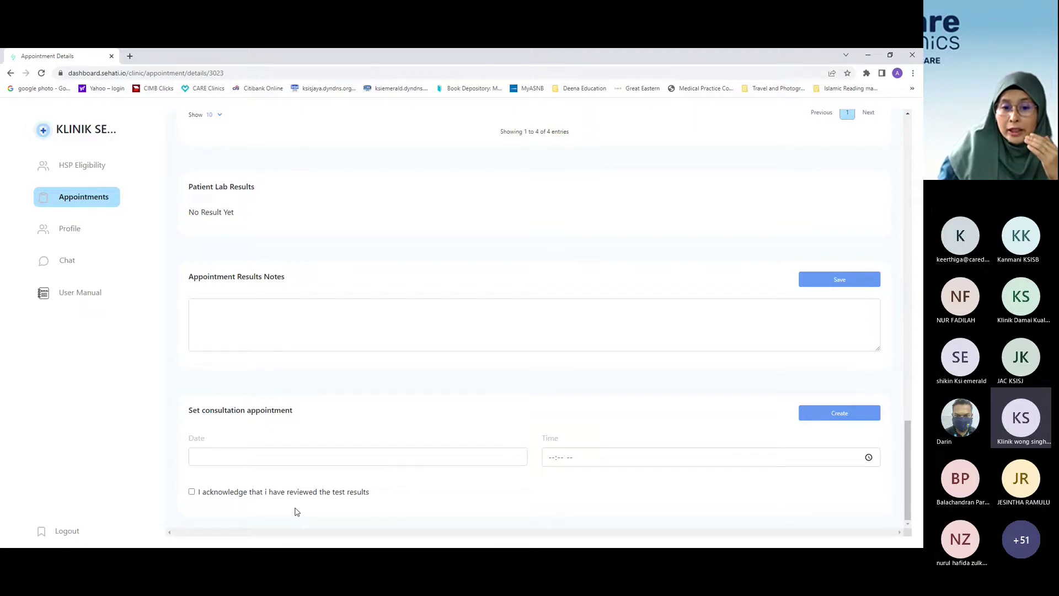
Go over the Lab Selection section again and reread everything below it as far as the test results acknowledgement.
scroll(412, 333, "up", 3)
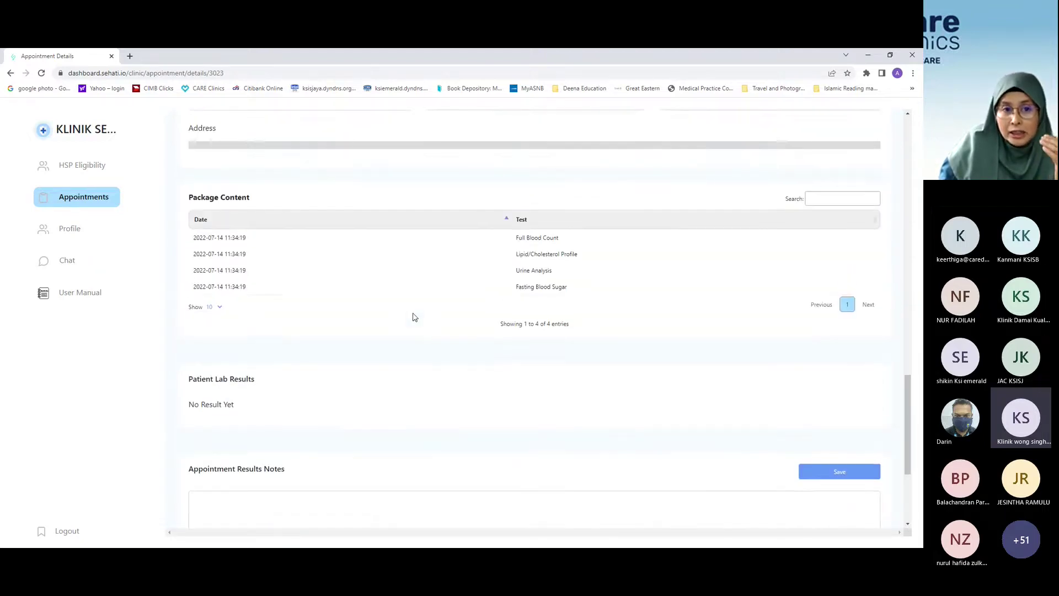
scroll(415, 317, "up", 5)
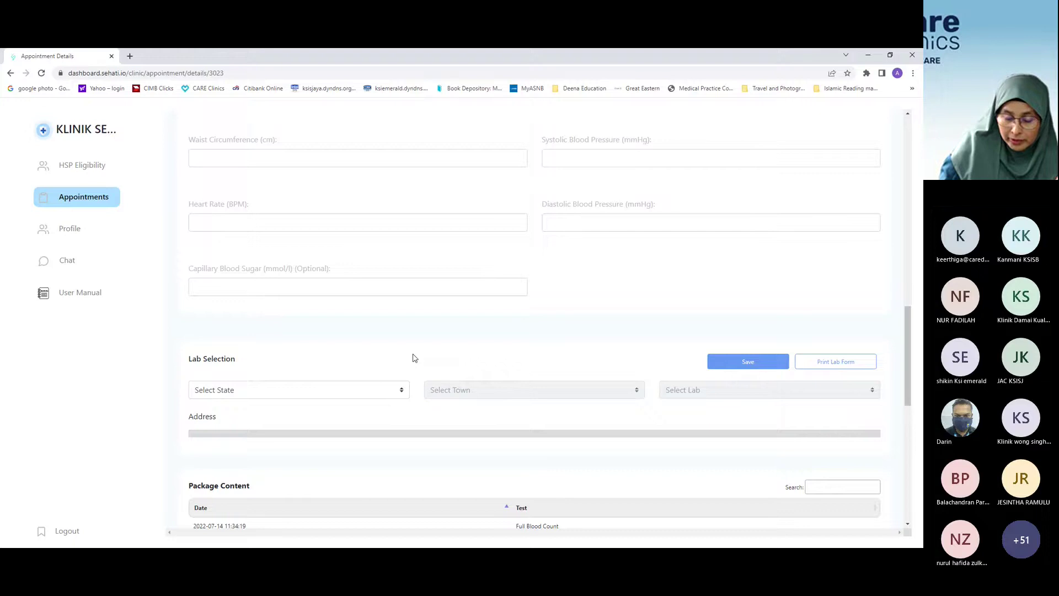
scroll(414, 358, "down", 6)
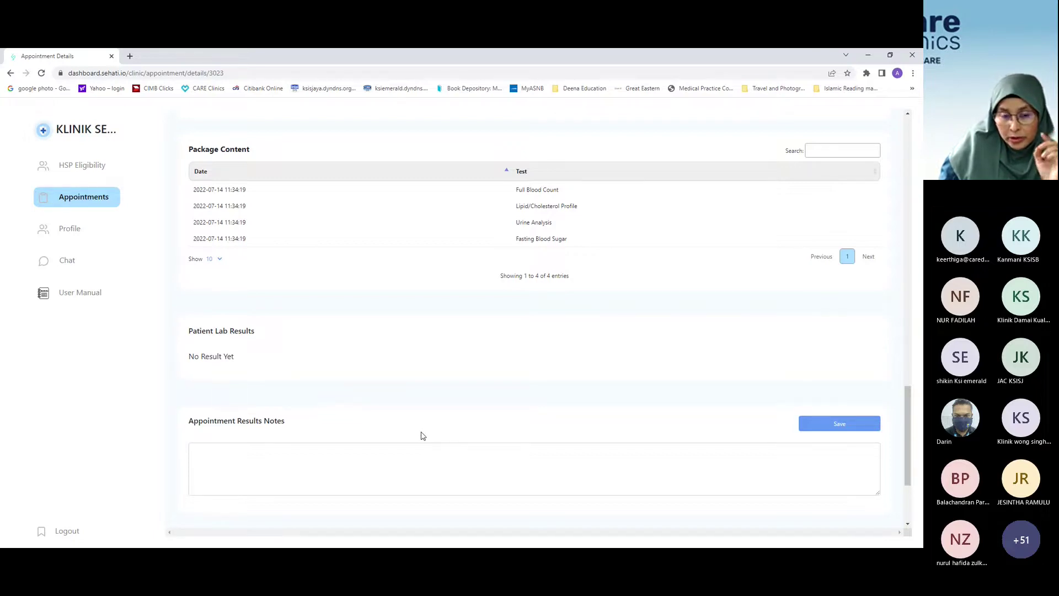
scroll(423, 436, "down", 2)
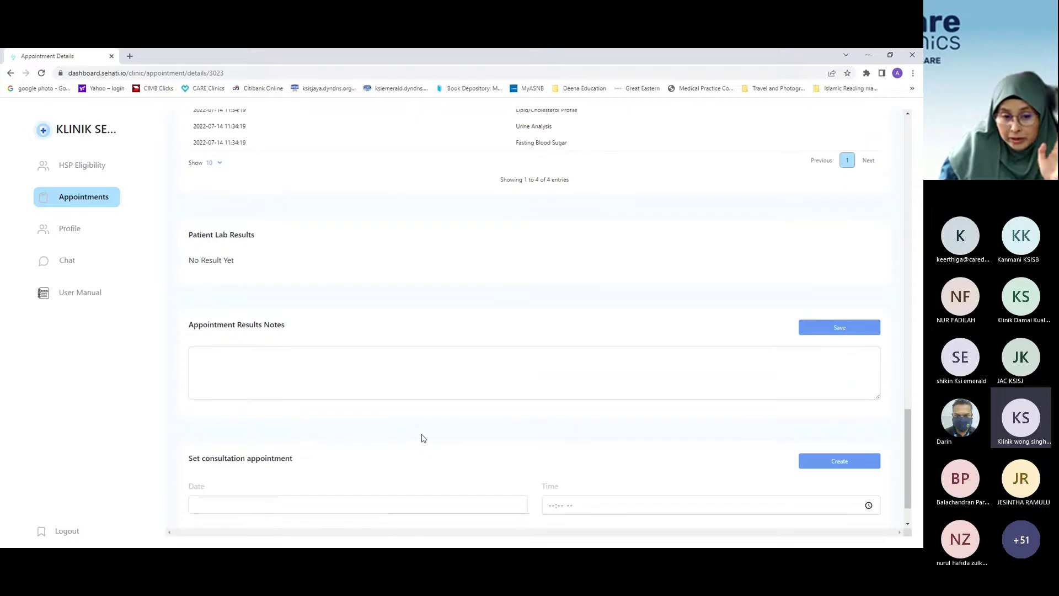
scroll(423, 438, "down", 1)
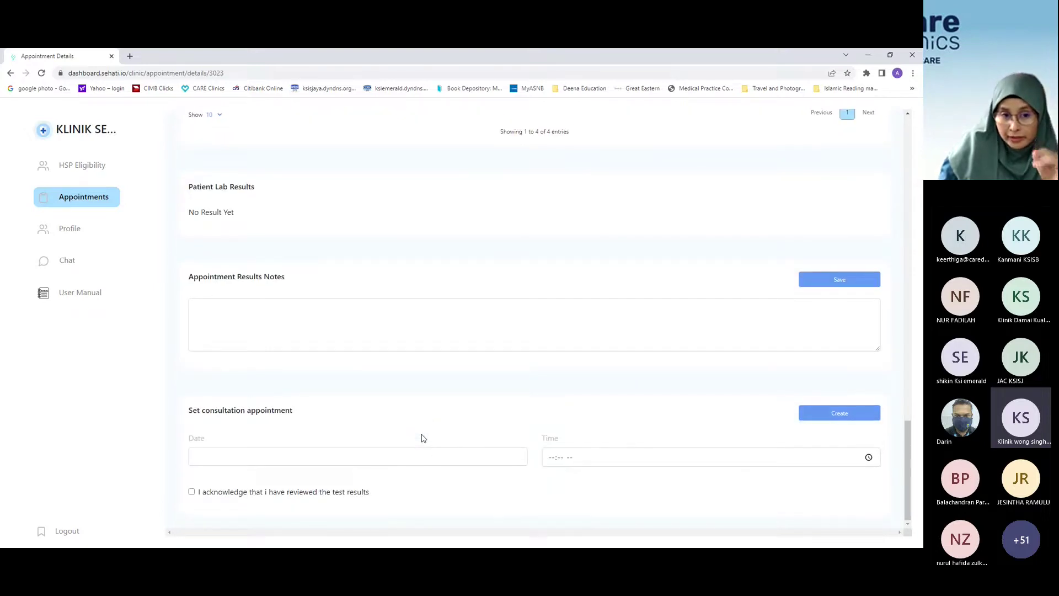
scroll(291, 439, "up", 15)
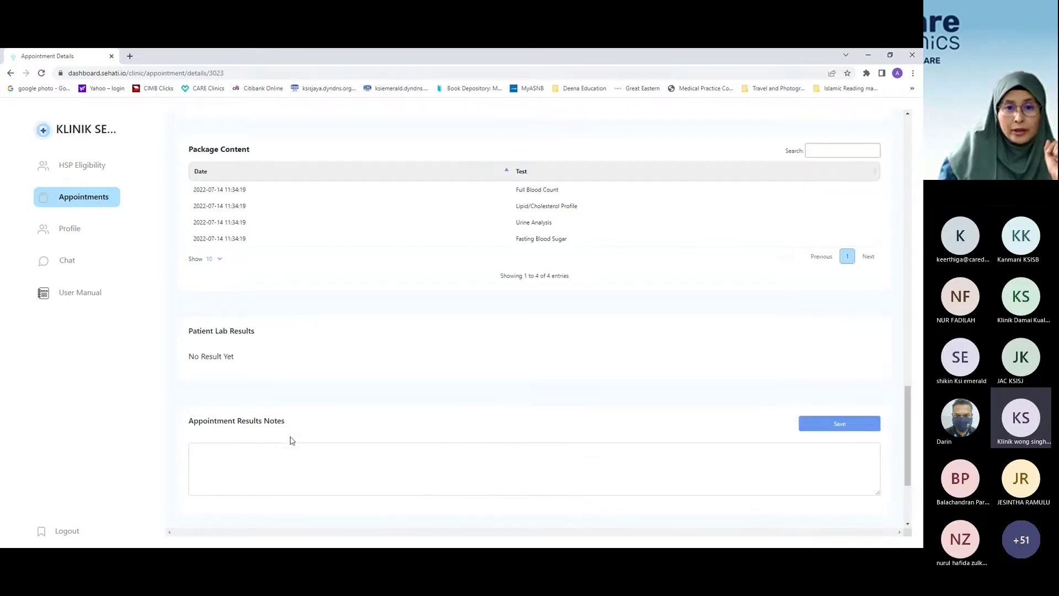
scroll(291, 439, "up", 10)
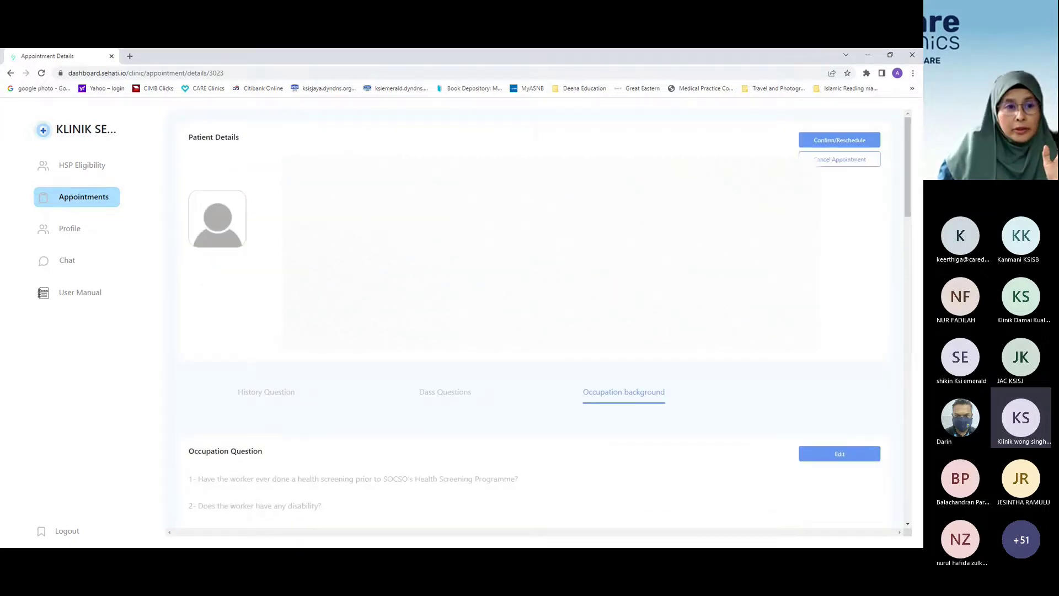
left_click(71, 201)
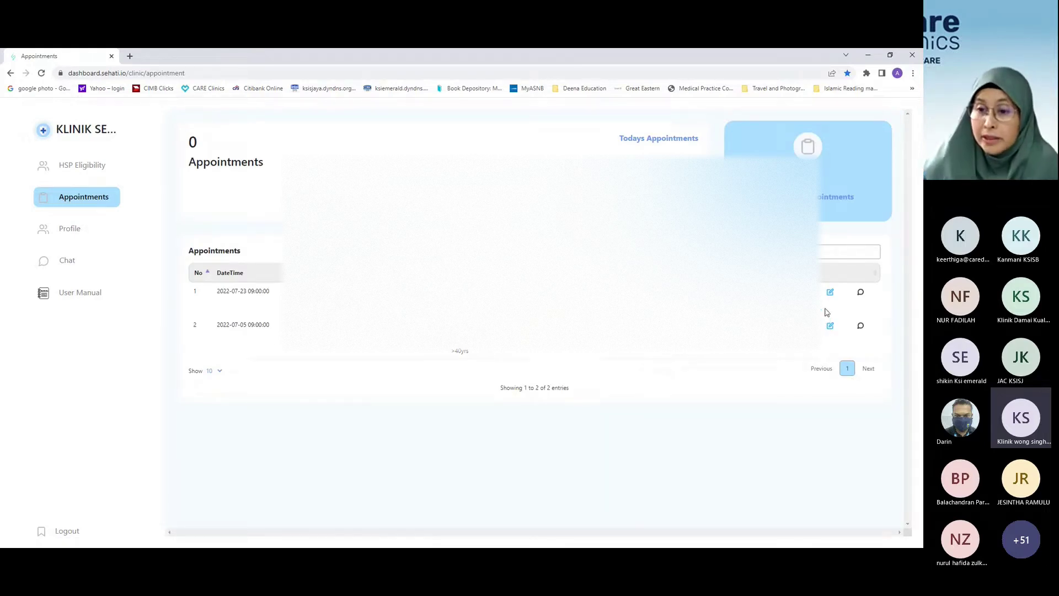
left_click(830, 326)
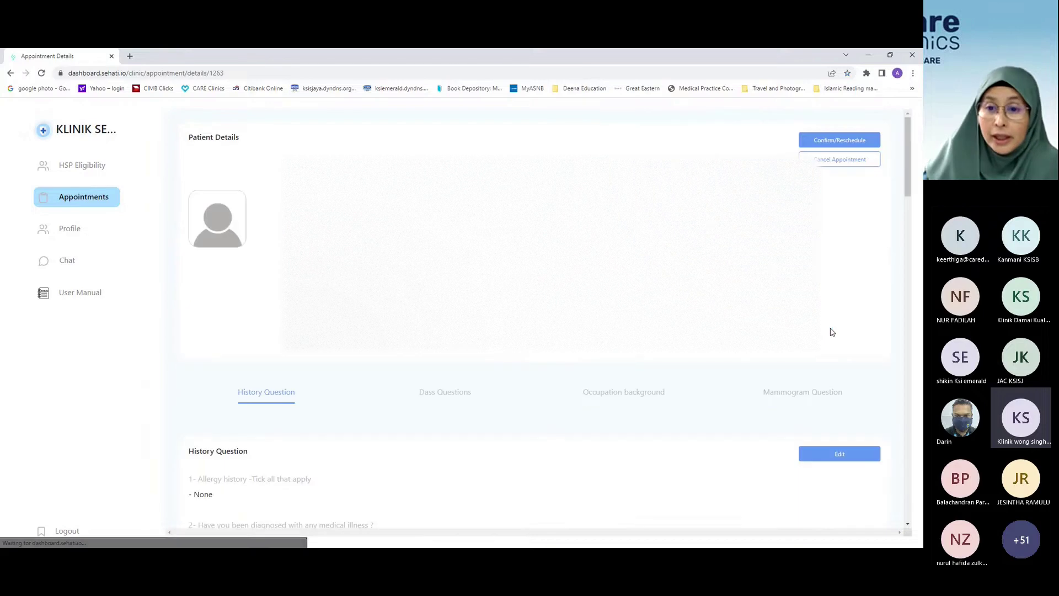
scroll(607, 359, "down", 1)
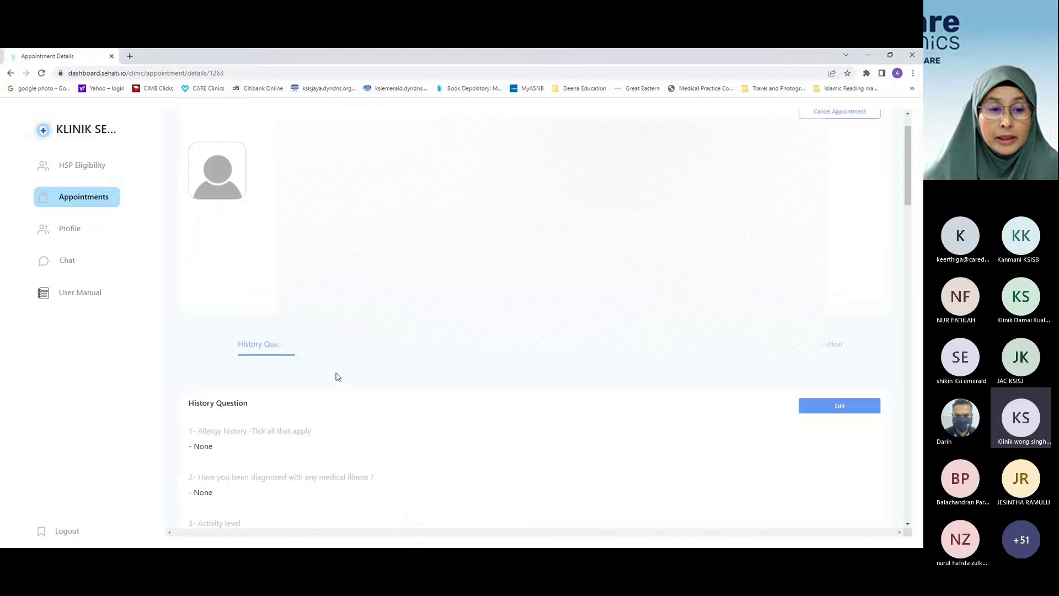
scroll(359, 380, "up", 1)
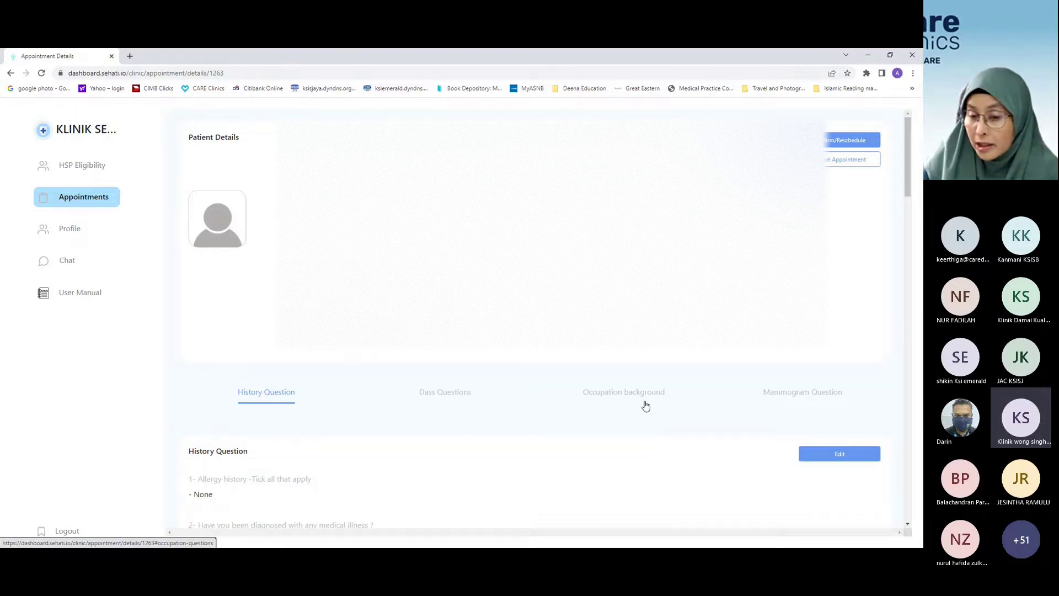
Show the Mammogram Question section for this patient and read through its questions.
left_click(791, 397)
scroll(721, 436, "down", 1)
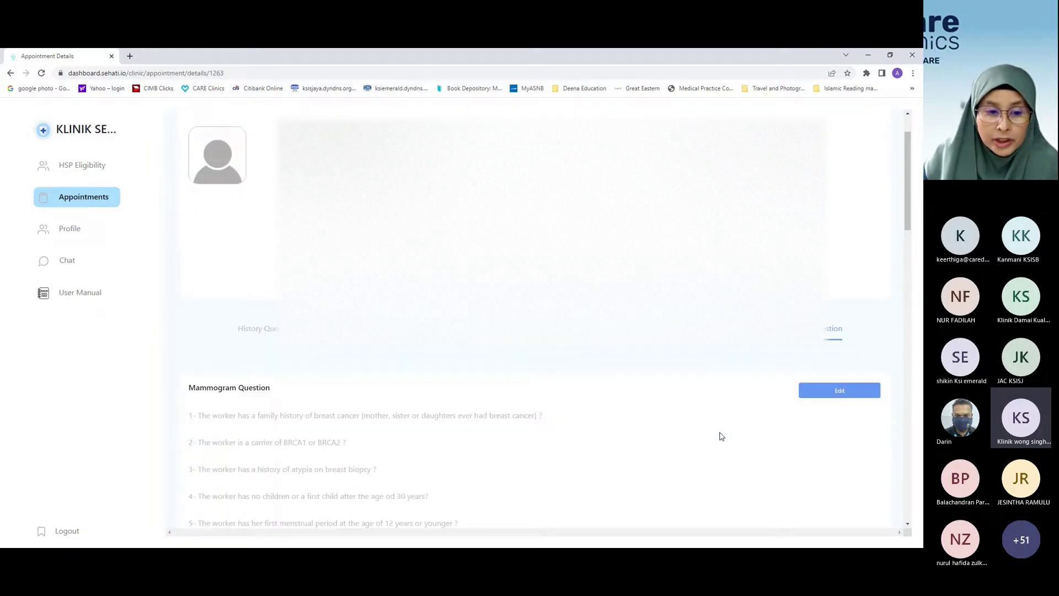
scroll(721, 436, "down", 1)
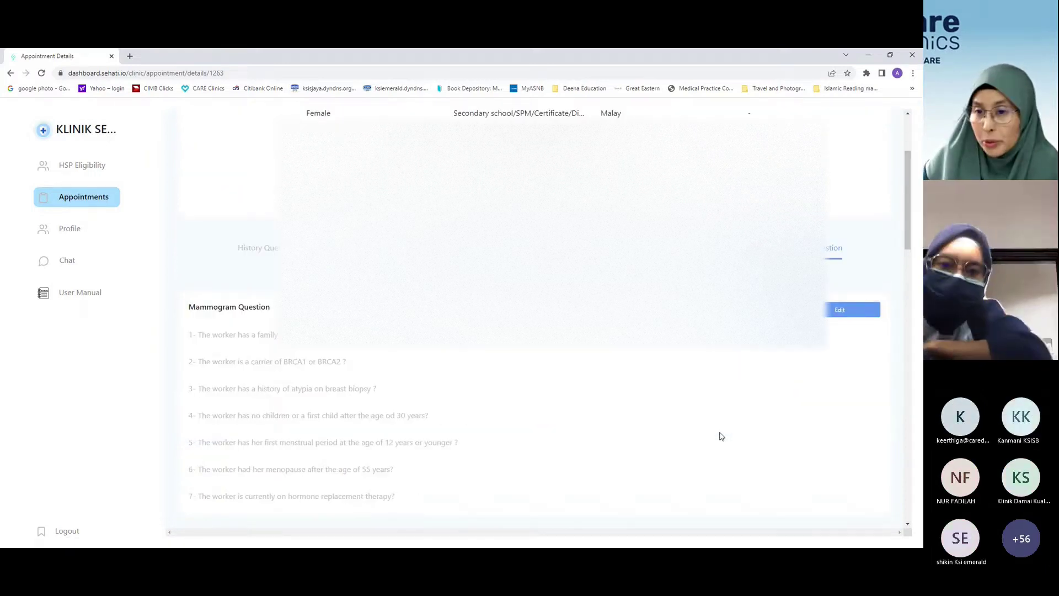
scroll(721, 436, "down", 1)
scroll(350, 399, "up", 1)
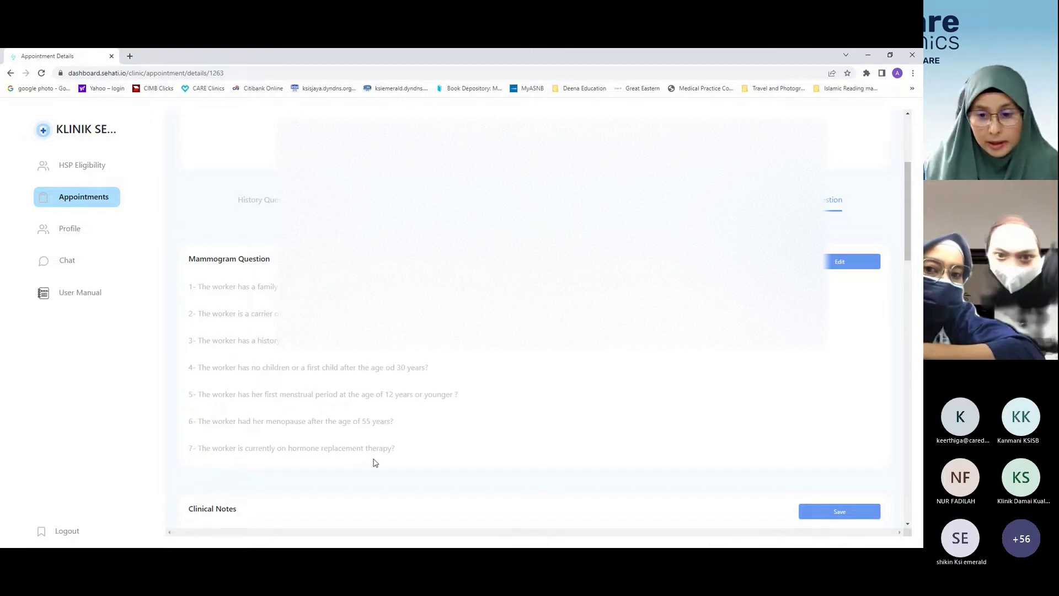
Examine the Clinical Notes field and the Patient Vitals fields of the 2022-07-05 appointment.
scroll(699, 345, "down", 4)
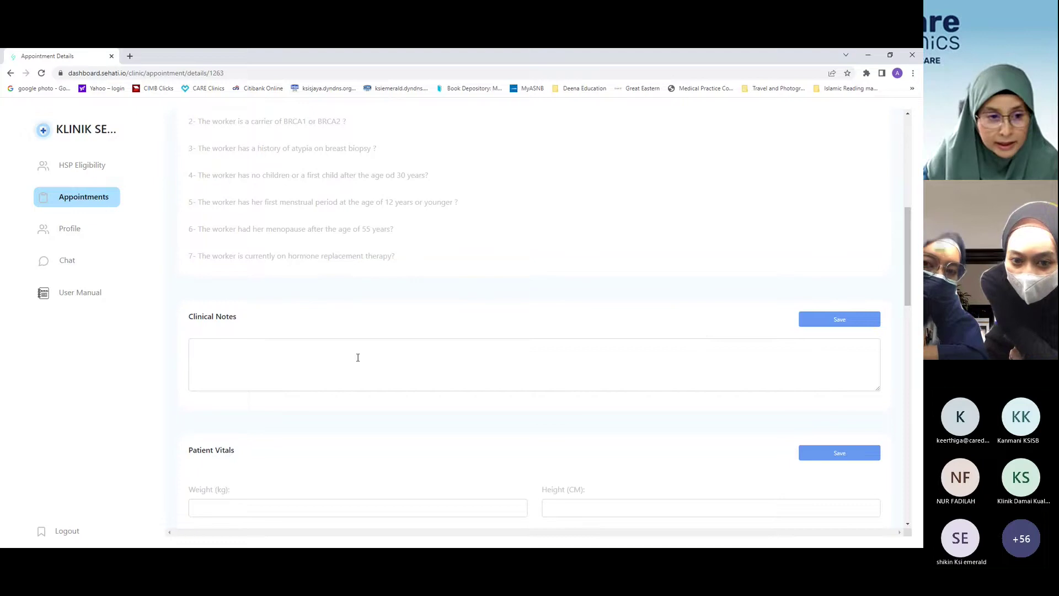
scroll(529, 411, "down", 4)
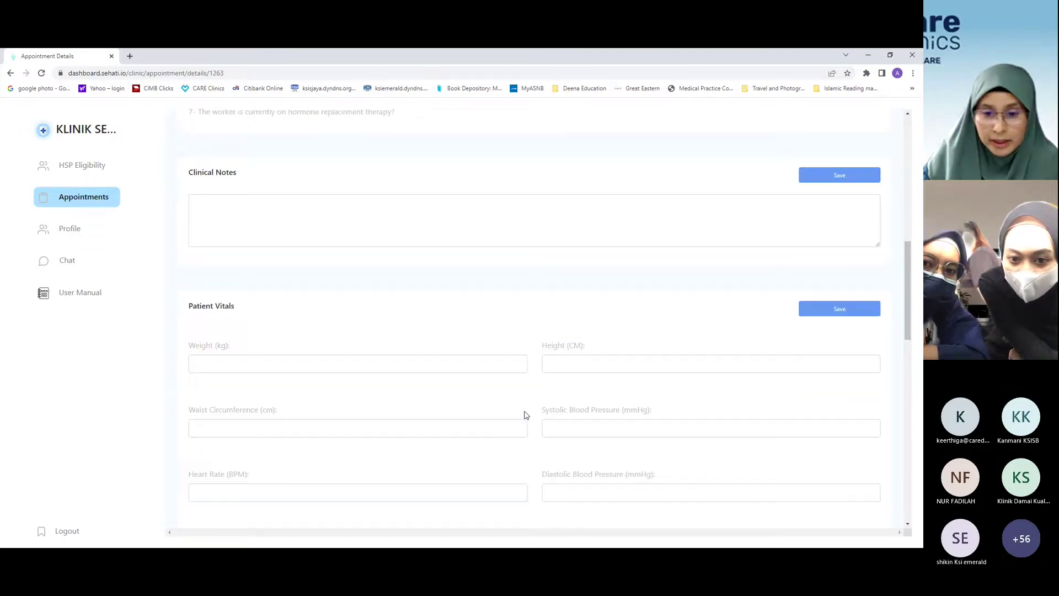
scroll(529, 409, "down", 2)
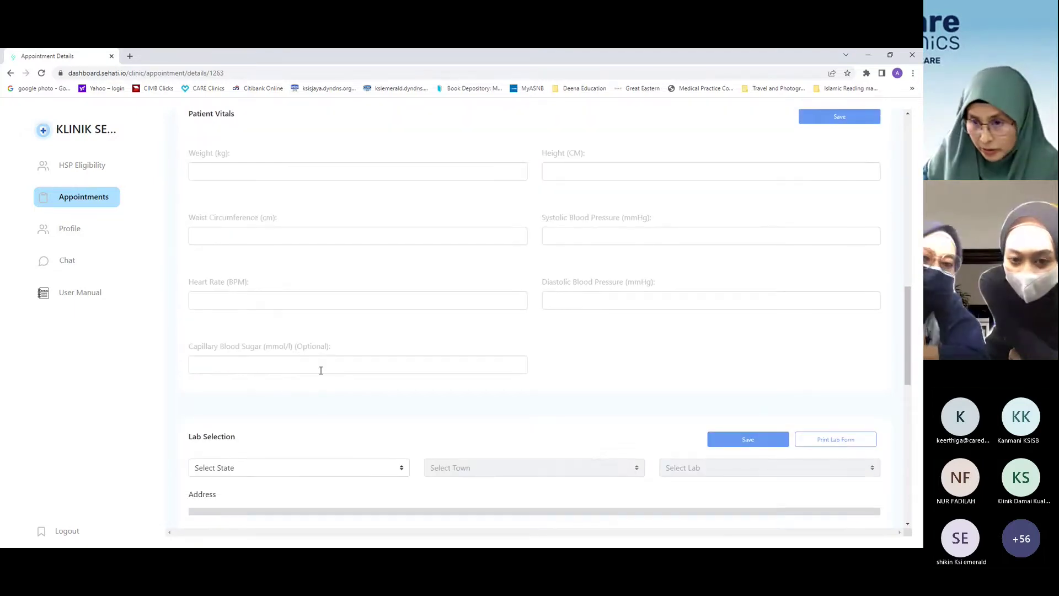
Check this patient's Lab Selection and Package Content tests, and the results and consultation appointment sections below them.
scroll(573, 345, "down", 2)
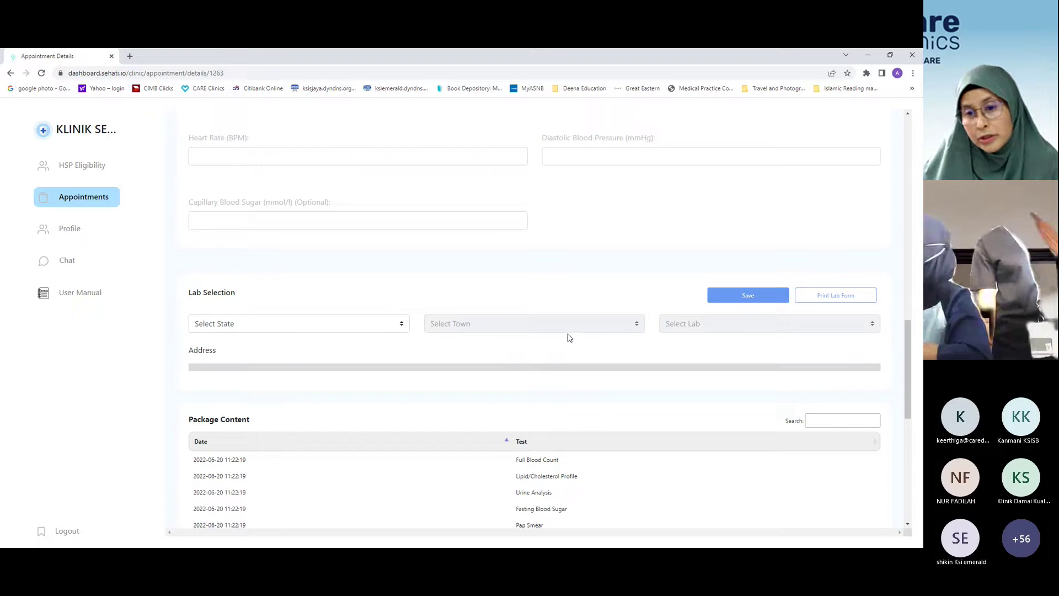
scroll(544, 373, "down", 2)
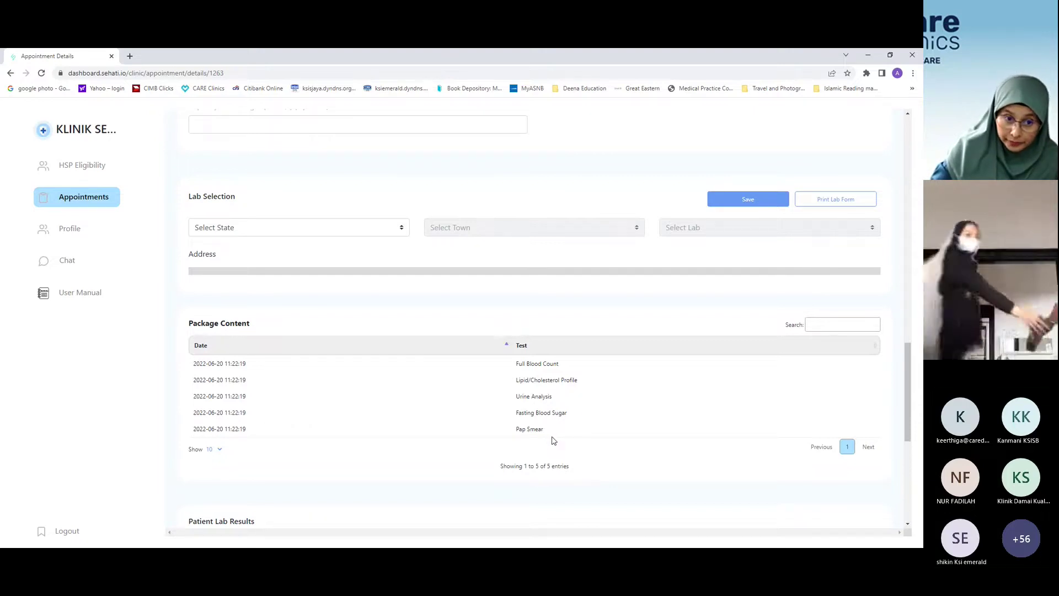
scroll(422, 419, "up", 3)
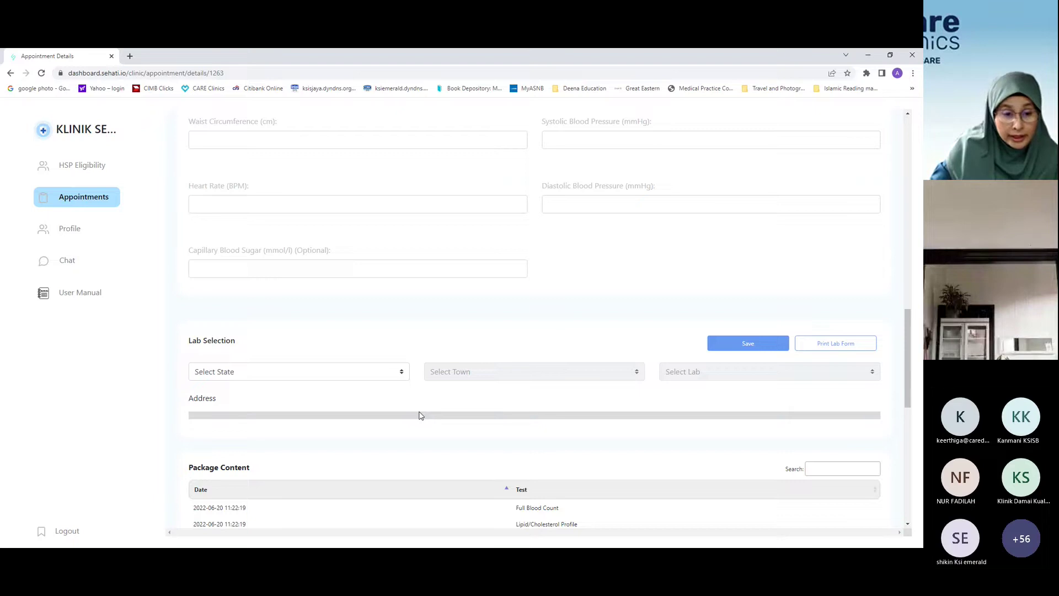
scroll(420, 414, "down", 3)
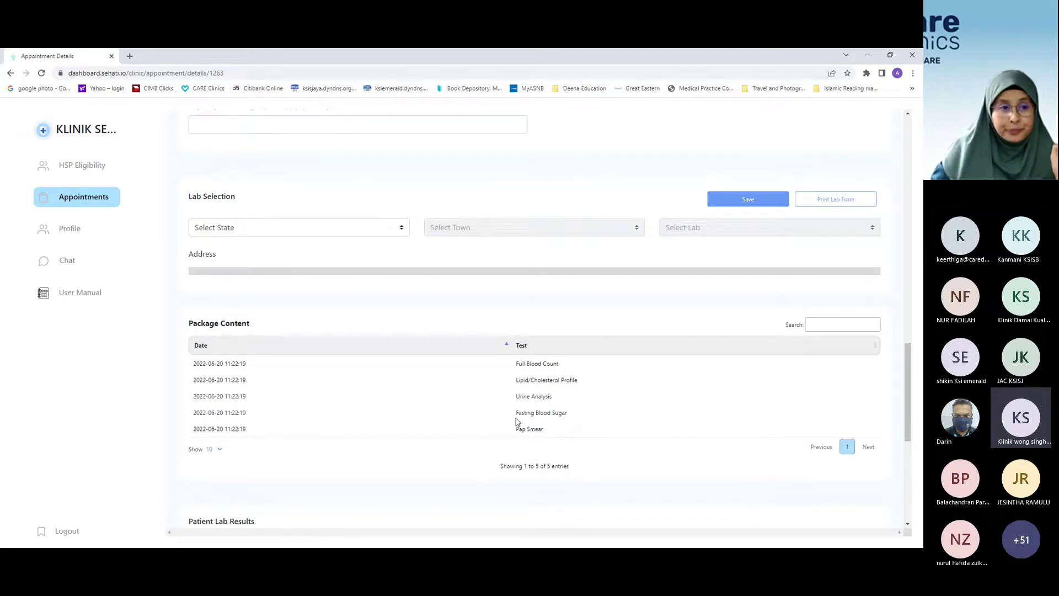
scroll(514, 420, "down", 6)
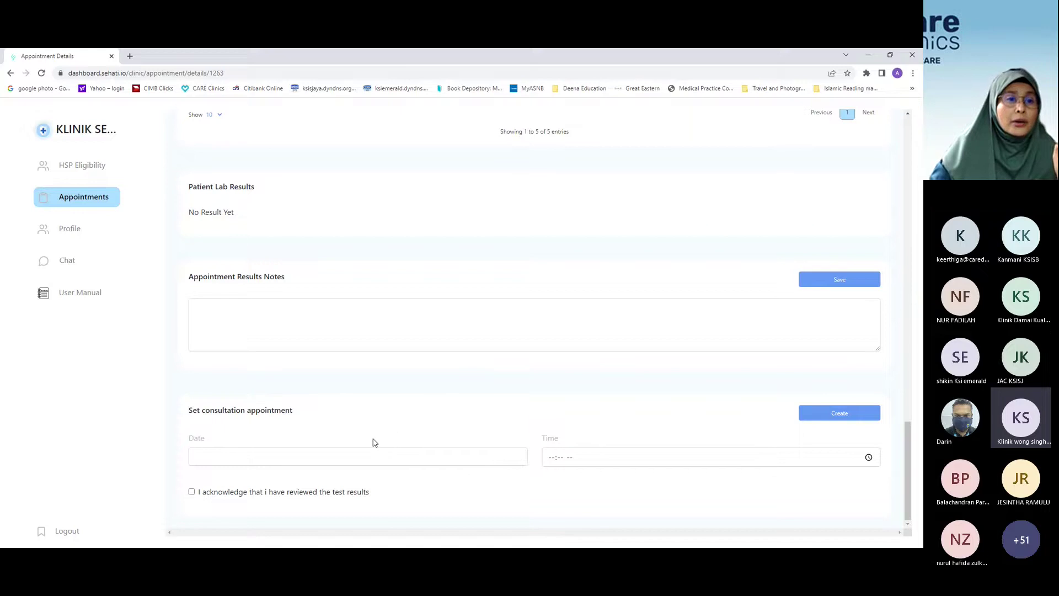
Finish reviewing the appointment details and log out of the clinic account.
scroll(372, 441, "up", 10)
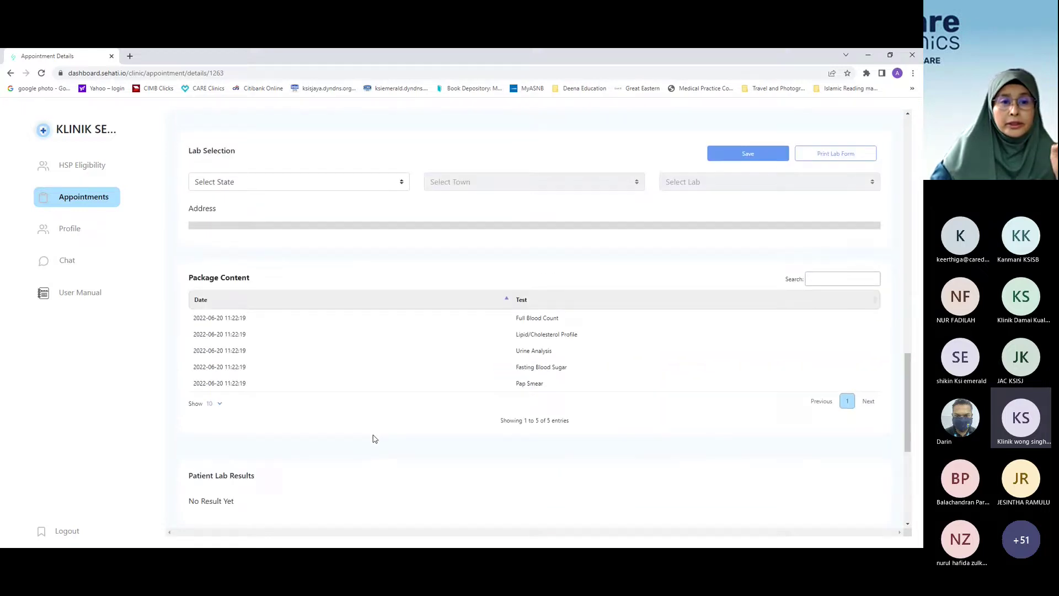
scroll(373, 438, "up", 7)
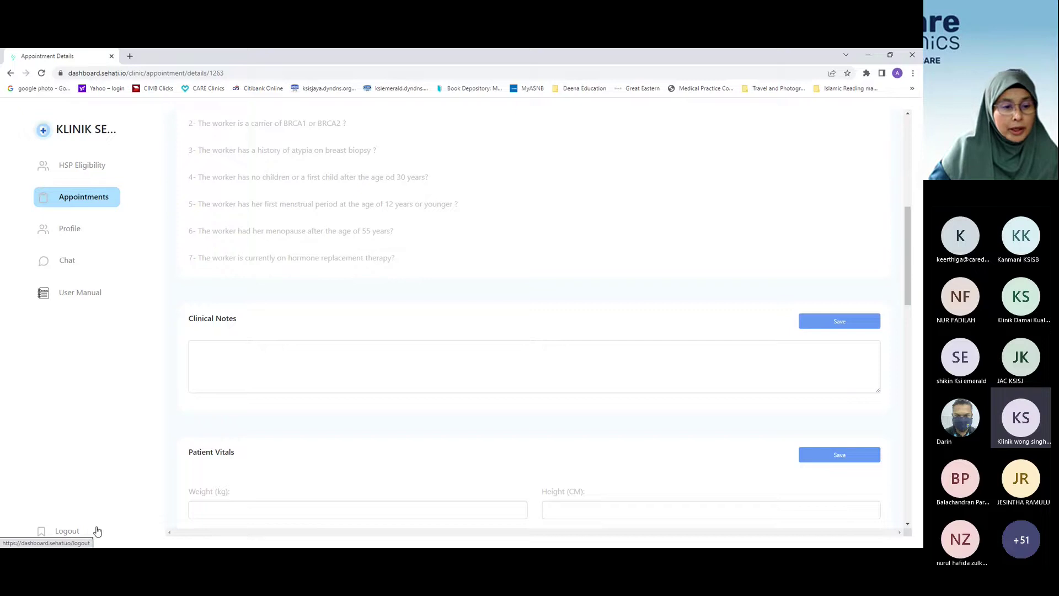
left_click(67, 533)
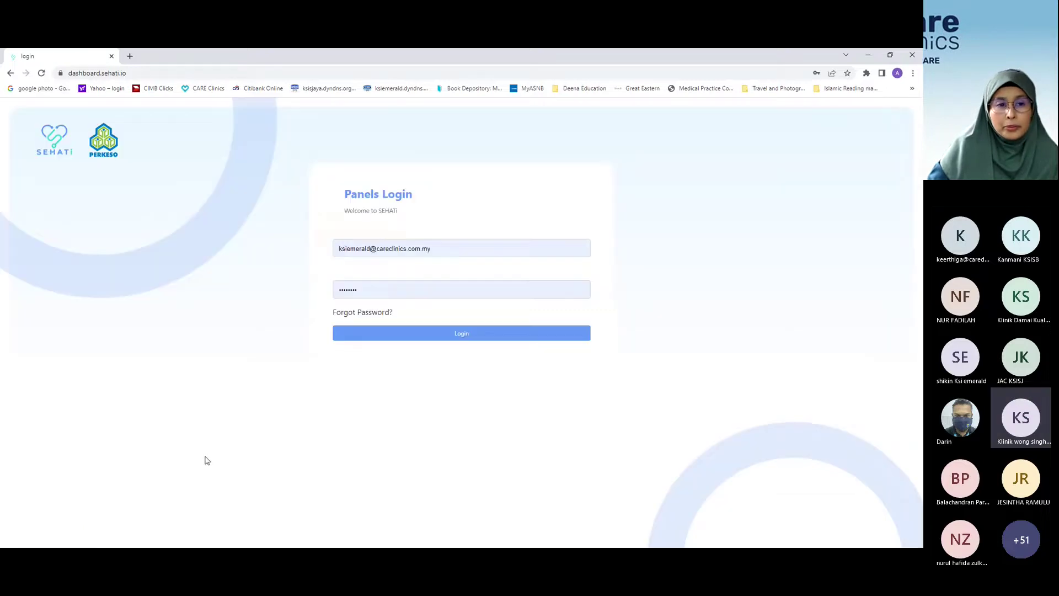